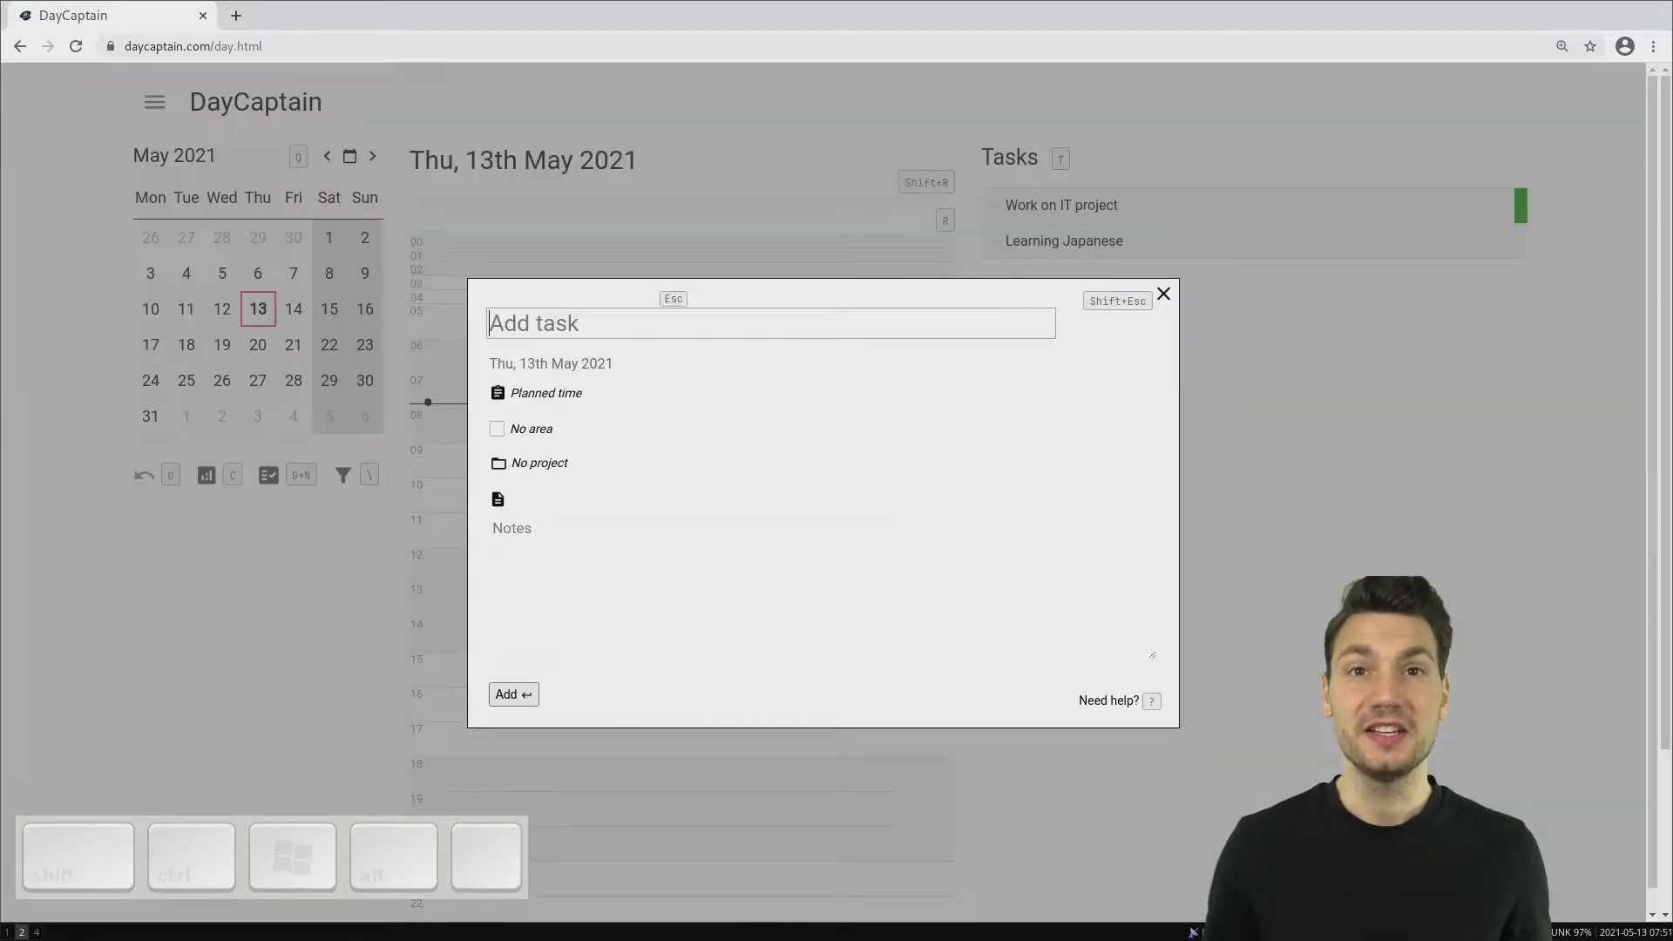
- Add the task "Sport push-up challenge" to Thu, 13th May 2021
{"action": "type", "text": "Sport "}
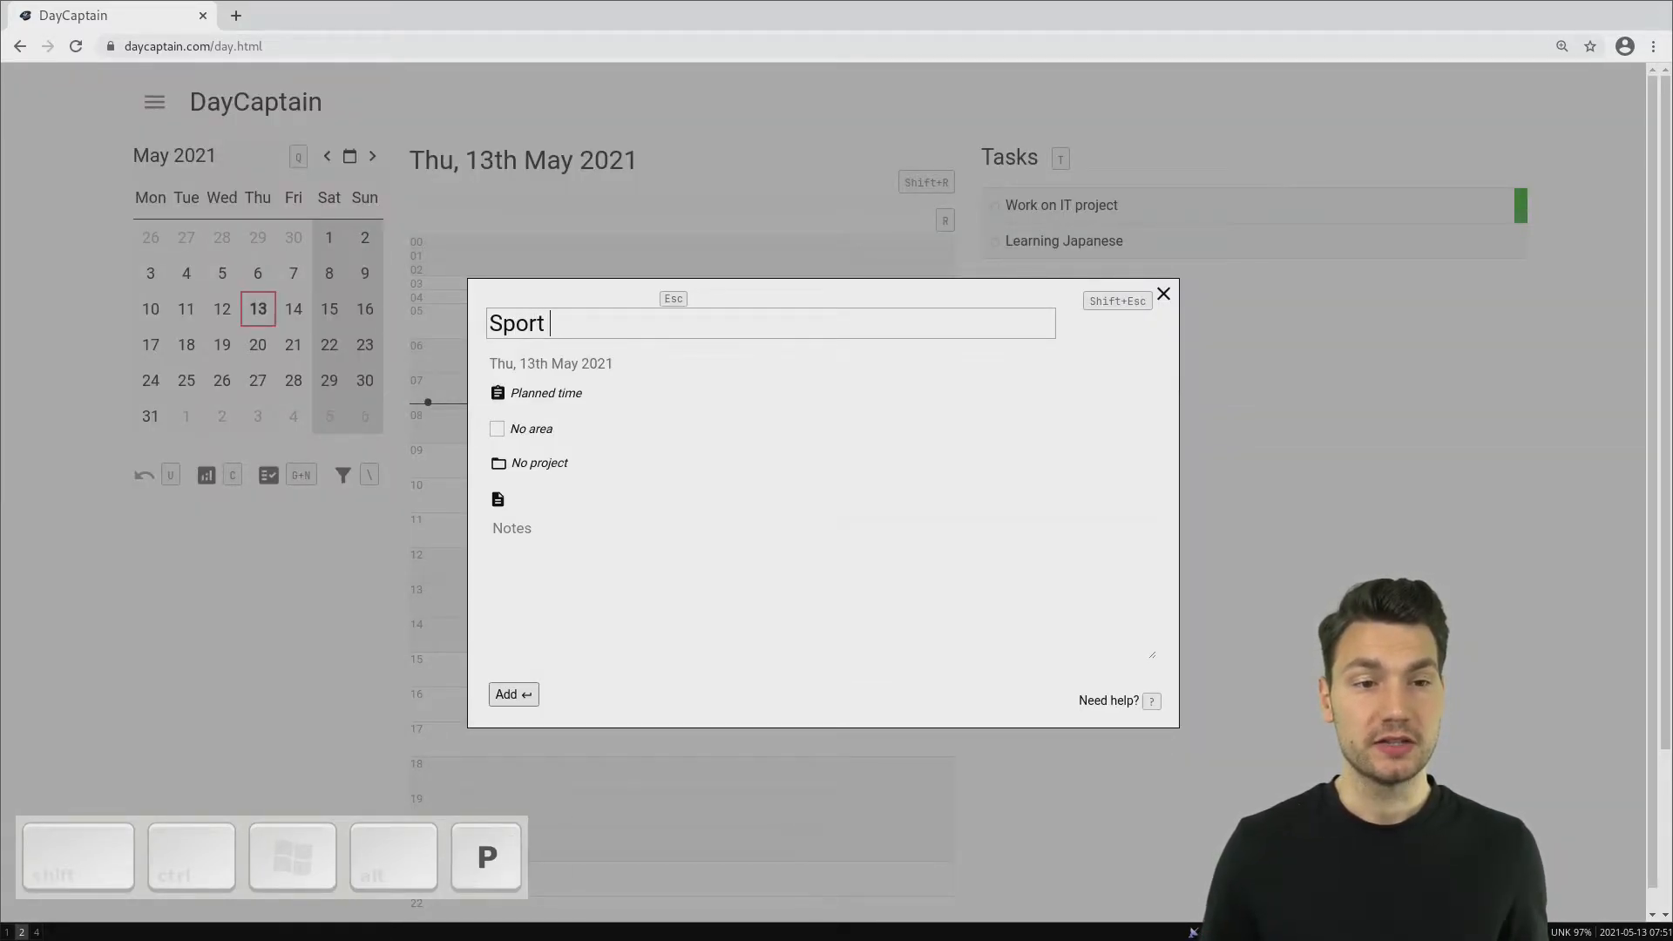
{"action": "type", "text": "push-up chl"}
{"action": "key", "text": "BackSpace"}
{"action": "type", "text": "allenge"}
{"action": "key", "text": "Return"}
{"action": "key", "text": "j"}
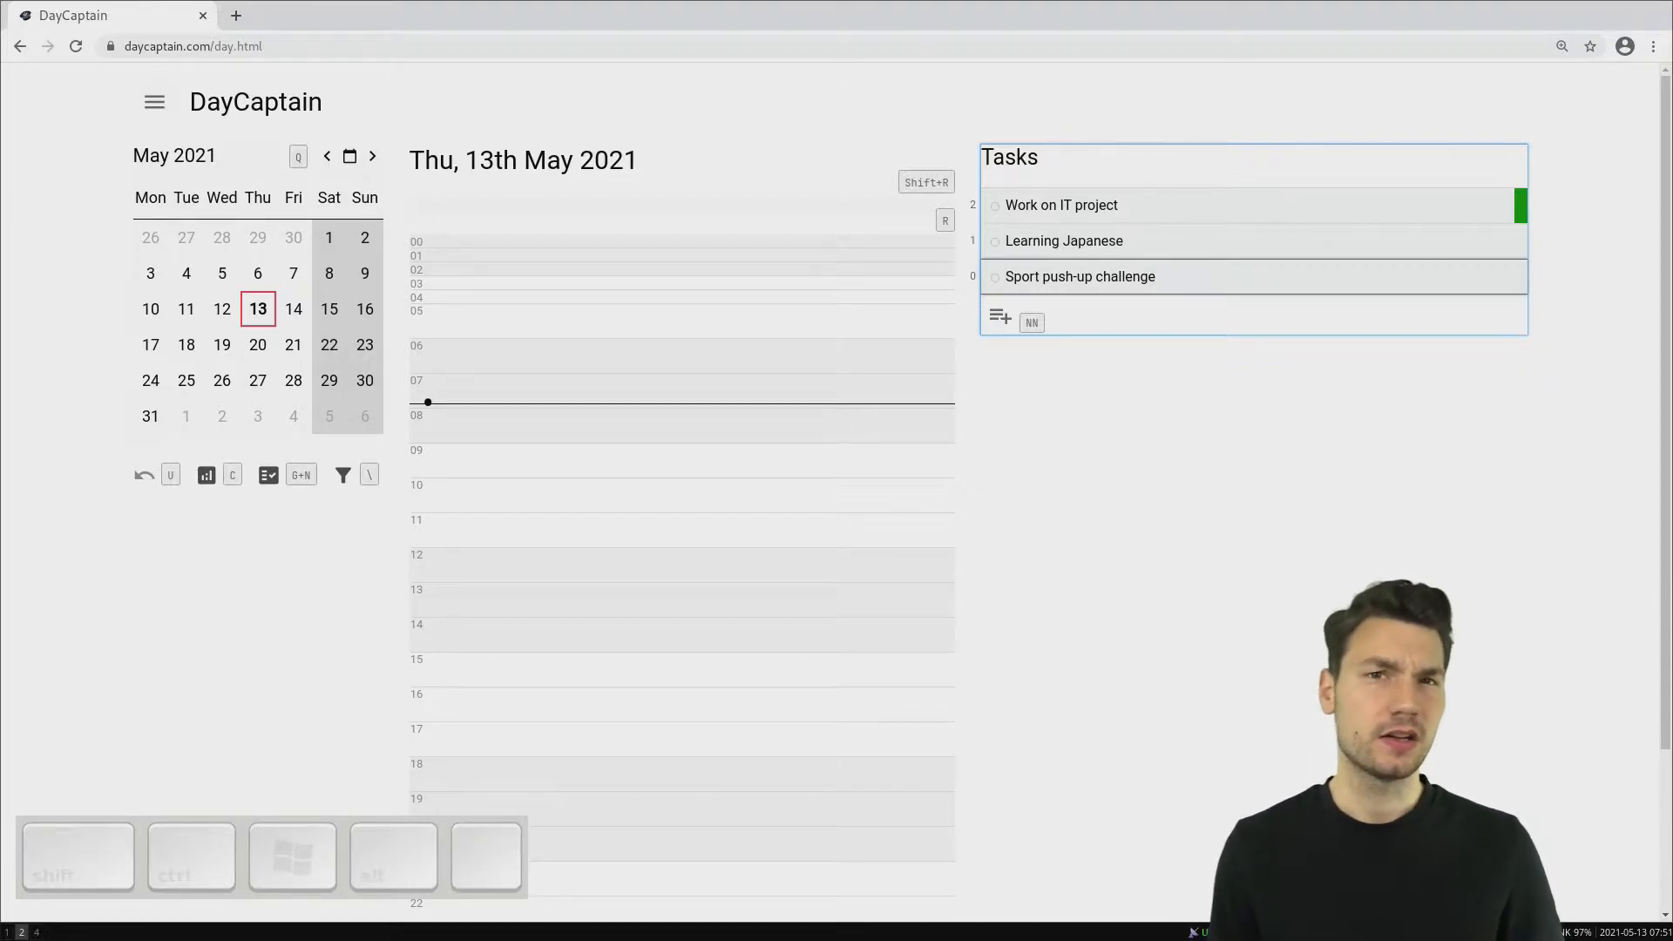
- Go to the projects page and add a project named "IT project"
{"action": "key", "text": "alt"}
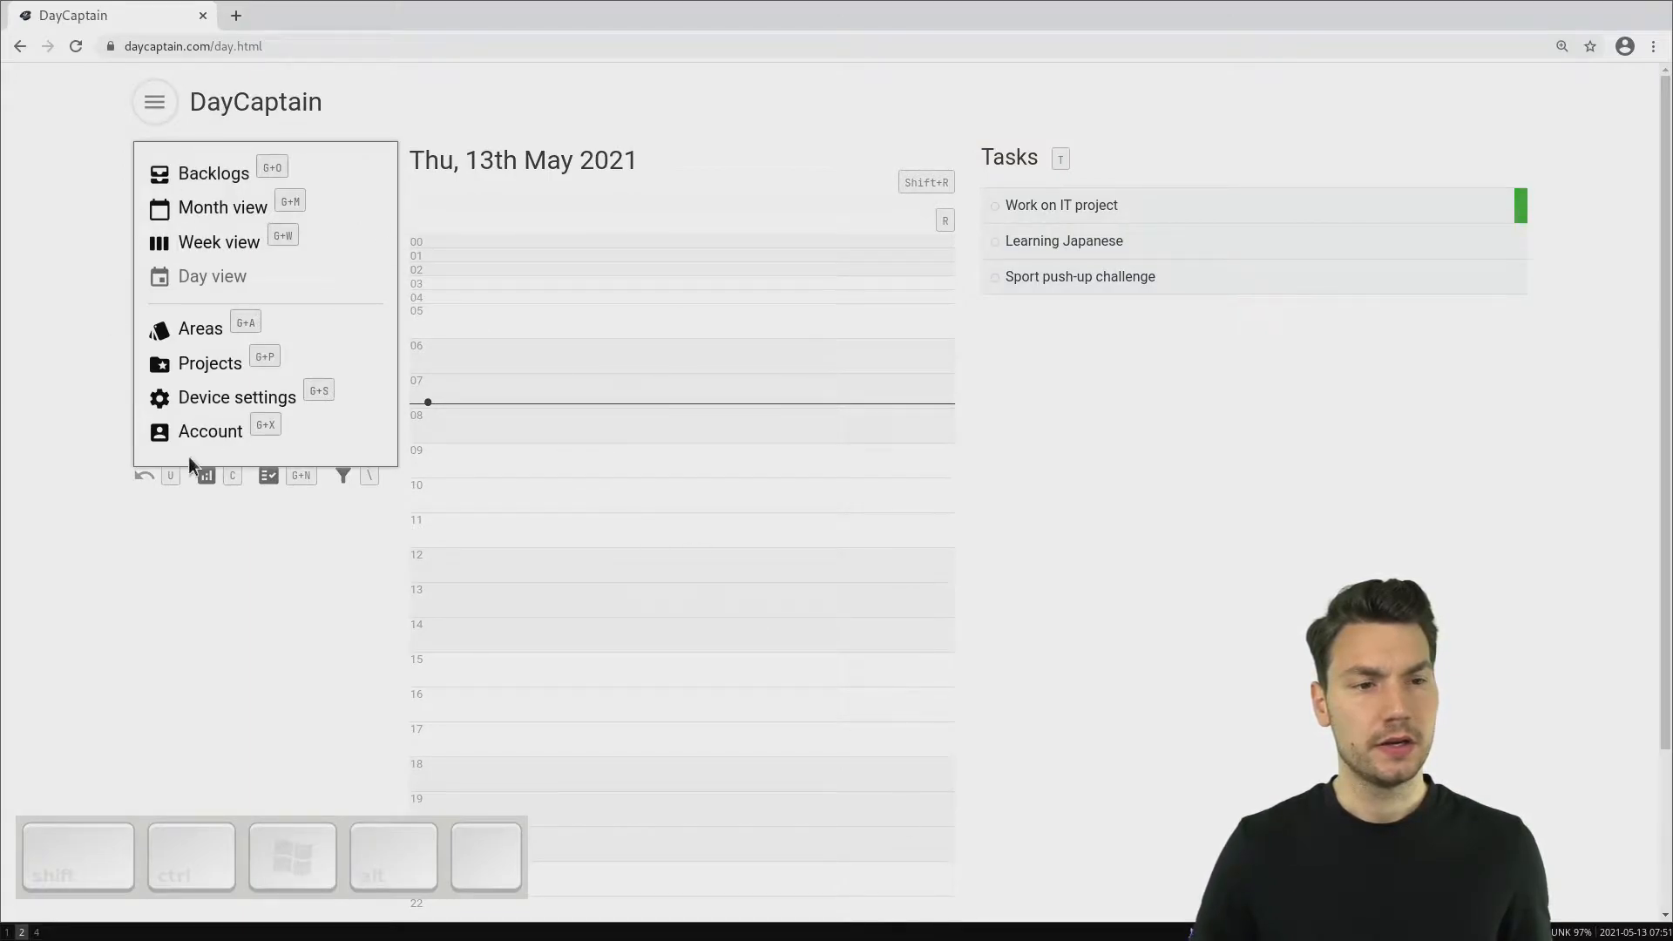
{"action": "key", "text": "alt"}
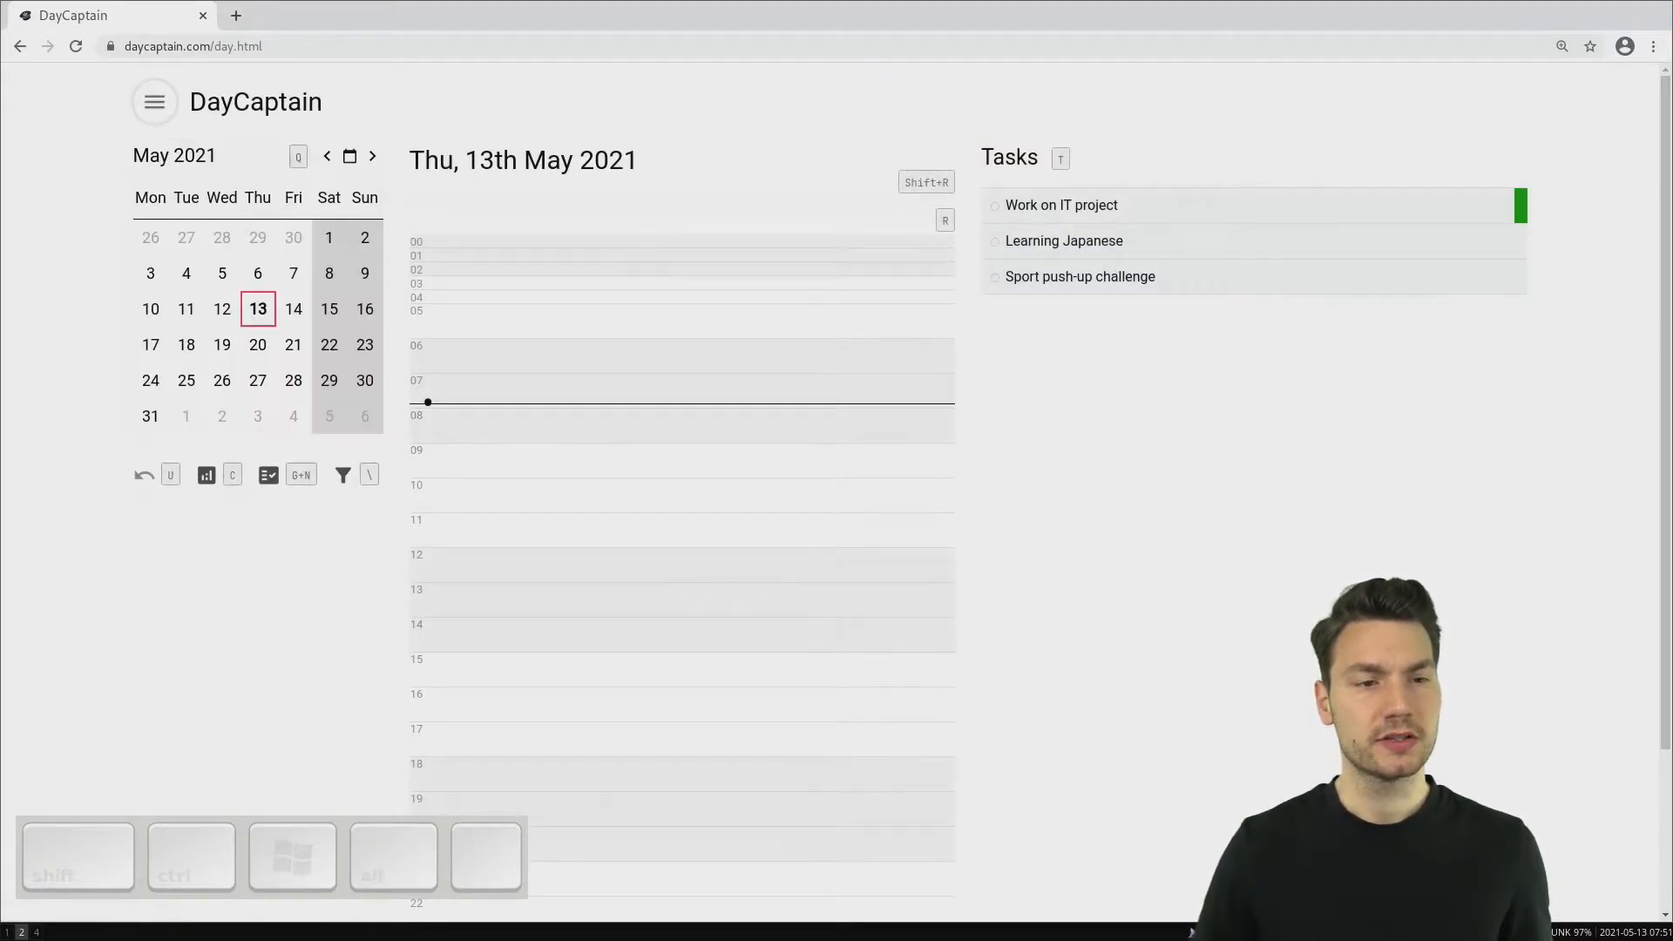
{"action": "key", "text": "g"}
{"action": "key", "text": "p"}
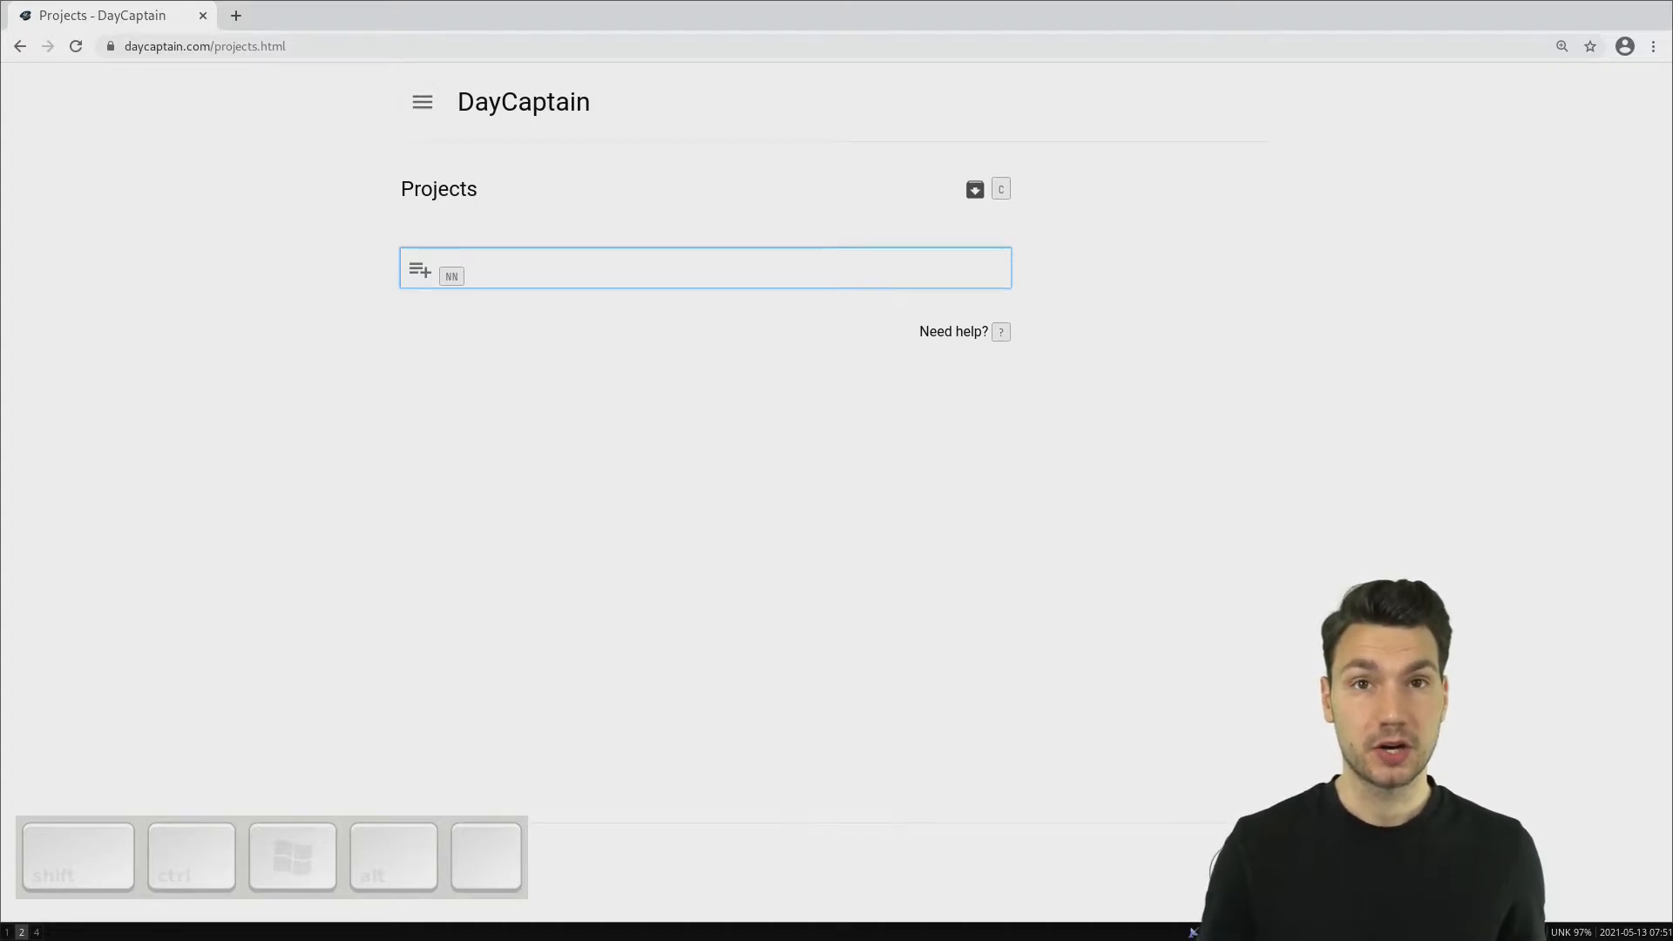
{"action": "key", "text": "n"}
{"action": "key", "text": "n"}
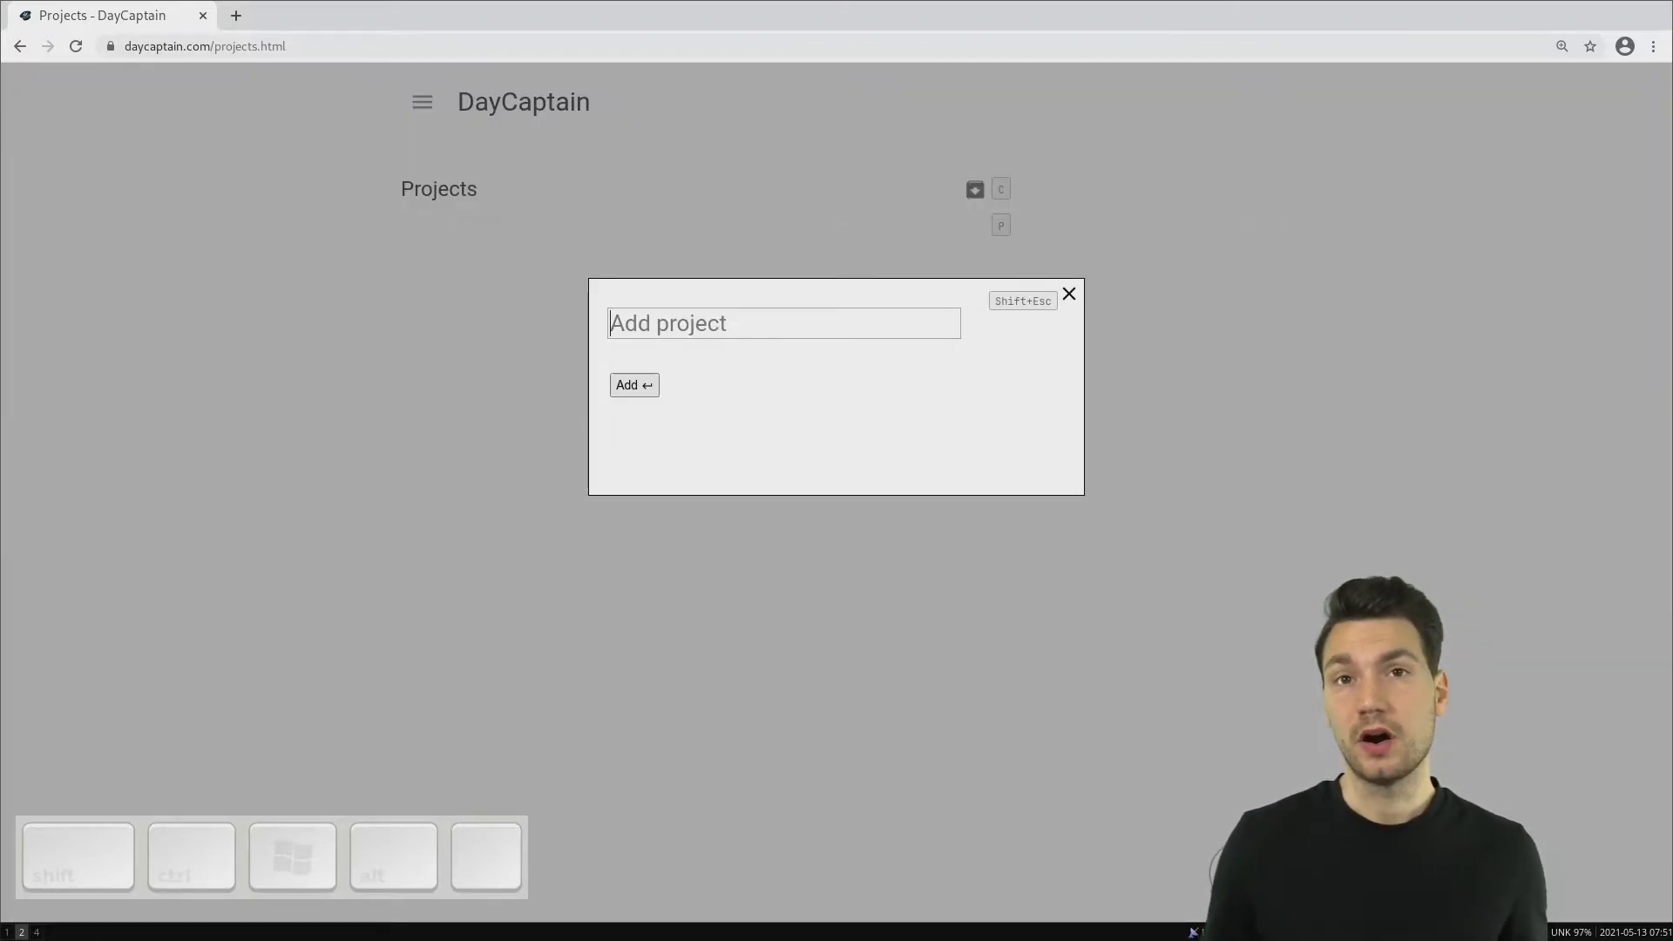
{"action": "type", "text": "IT project"}
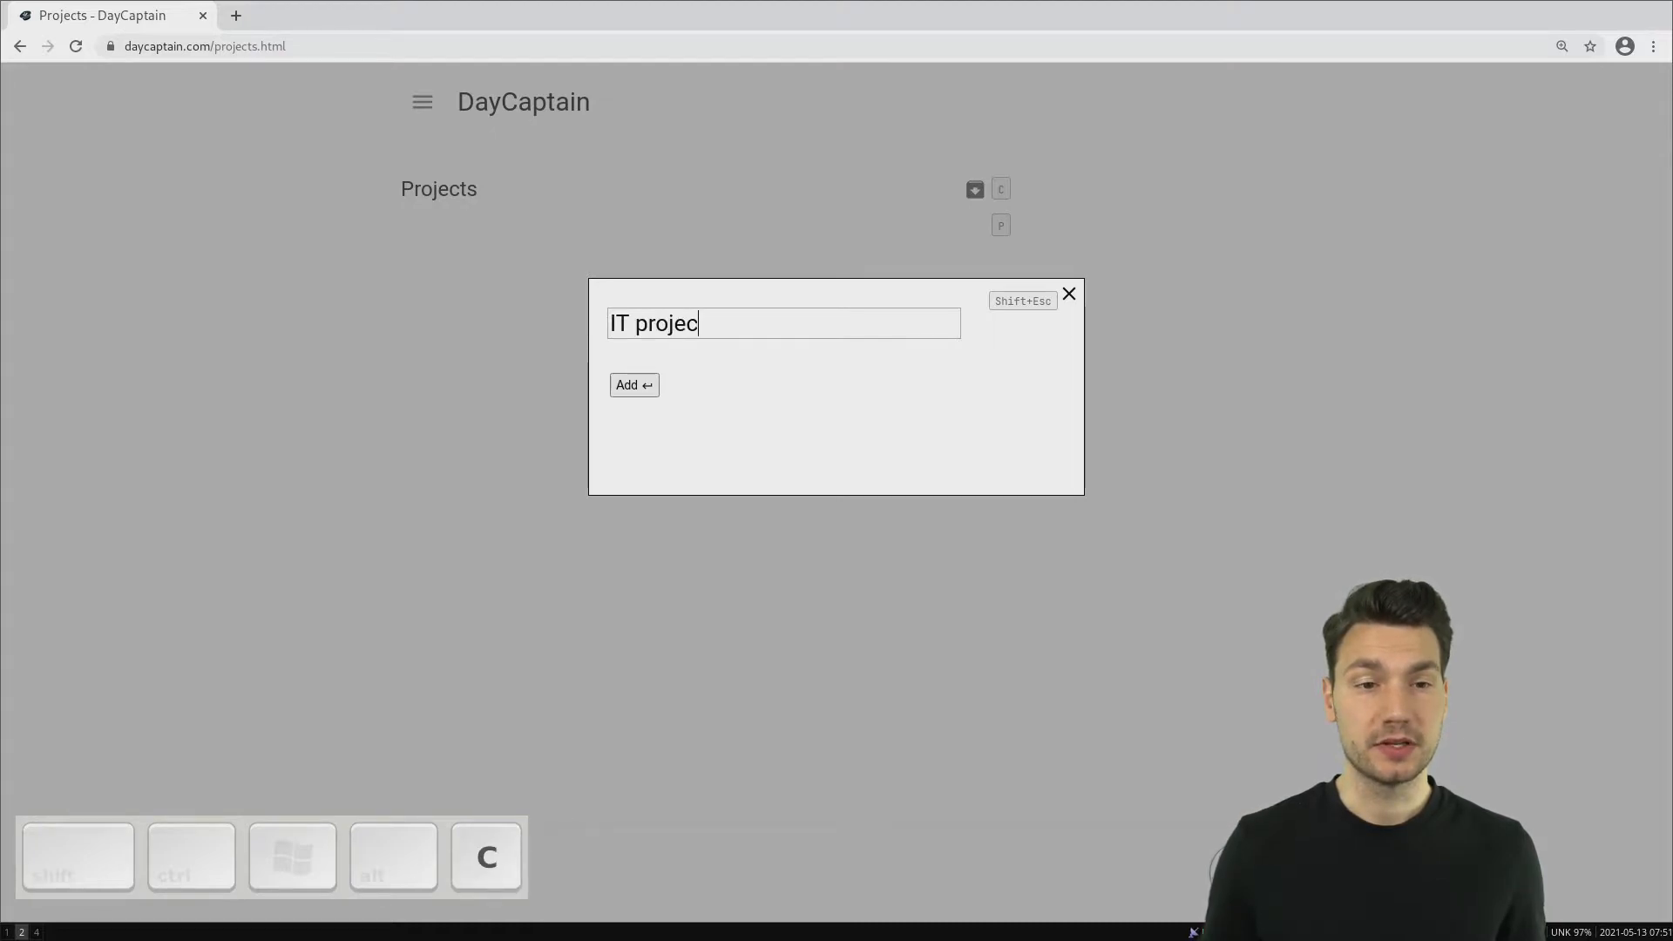
{"action": "key", "text": "Return"}
- Add a second project named "Japanese"
{"action": "key", "text": "n"}
{"action": "key", "text": "n"}
{"action": "type", "text": "Learning Japanese"}
{"action": "key", "text": "ctrl+Left"}
{"action": "key", "text": "ctrl+BackSpace"}
{"action": "key", "text": "End"}
{"action": "key", "text": "Return"}
- Add a third project named "Push-up challenge"
{"action": "key", "text": "n"}
{"action": "key", "text": "n"}
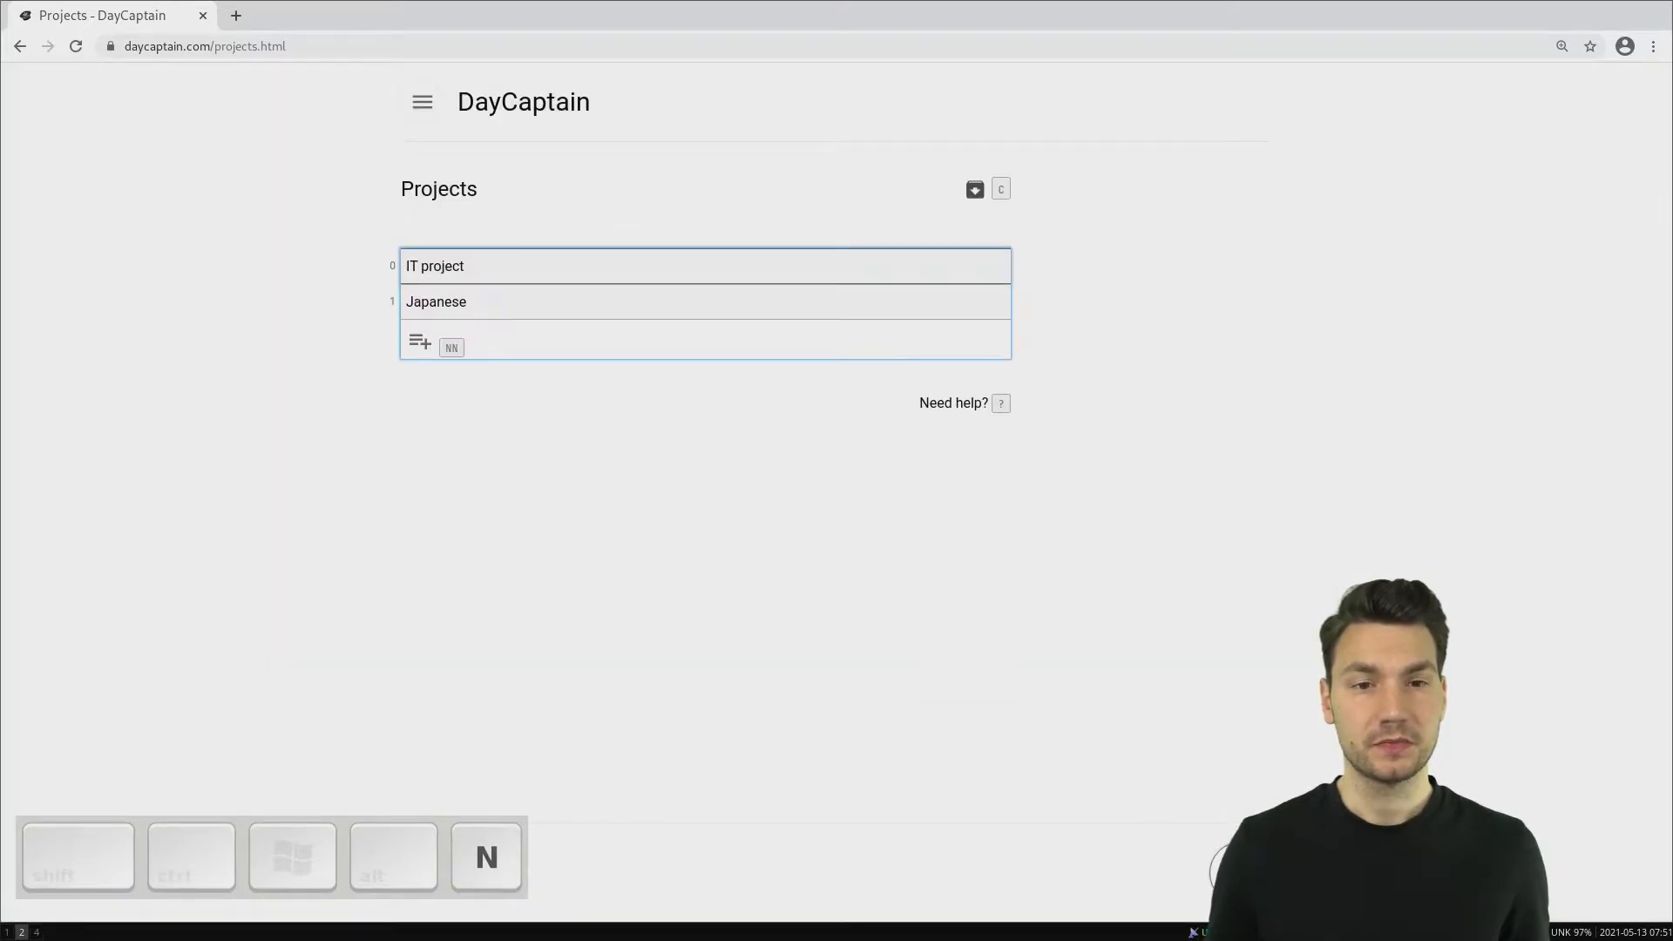
{"action": "type", "text": "P"}
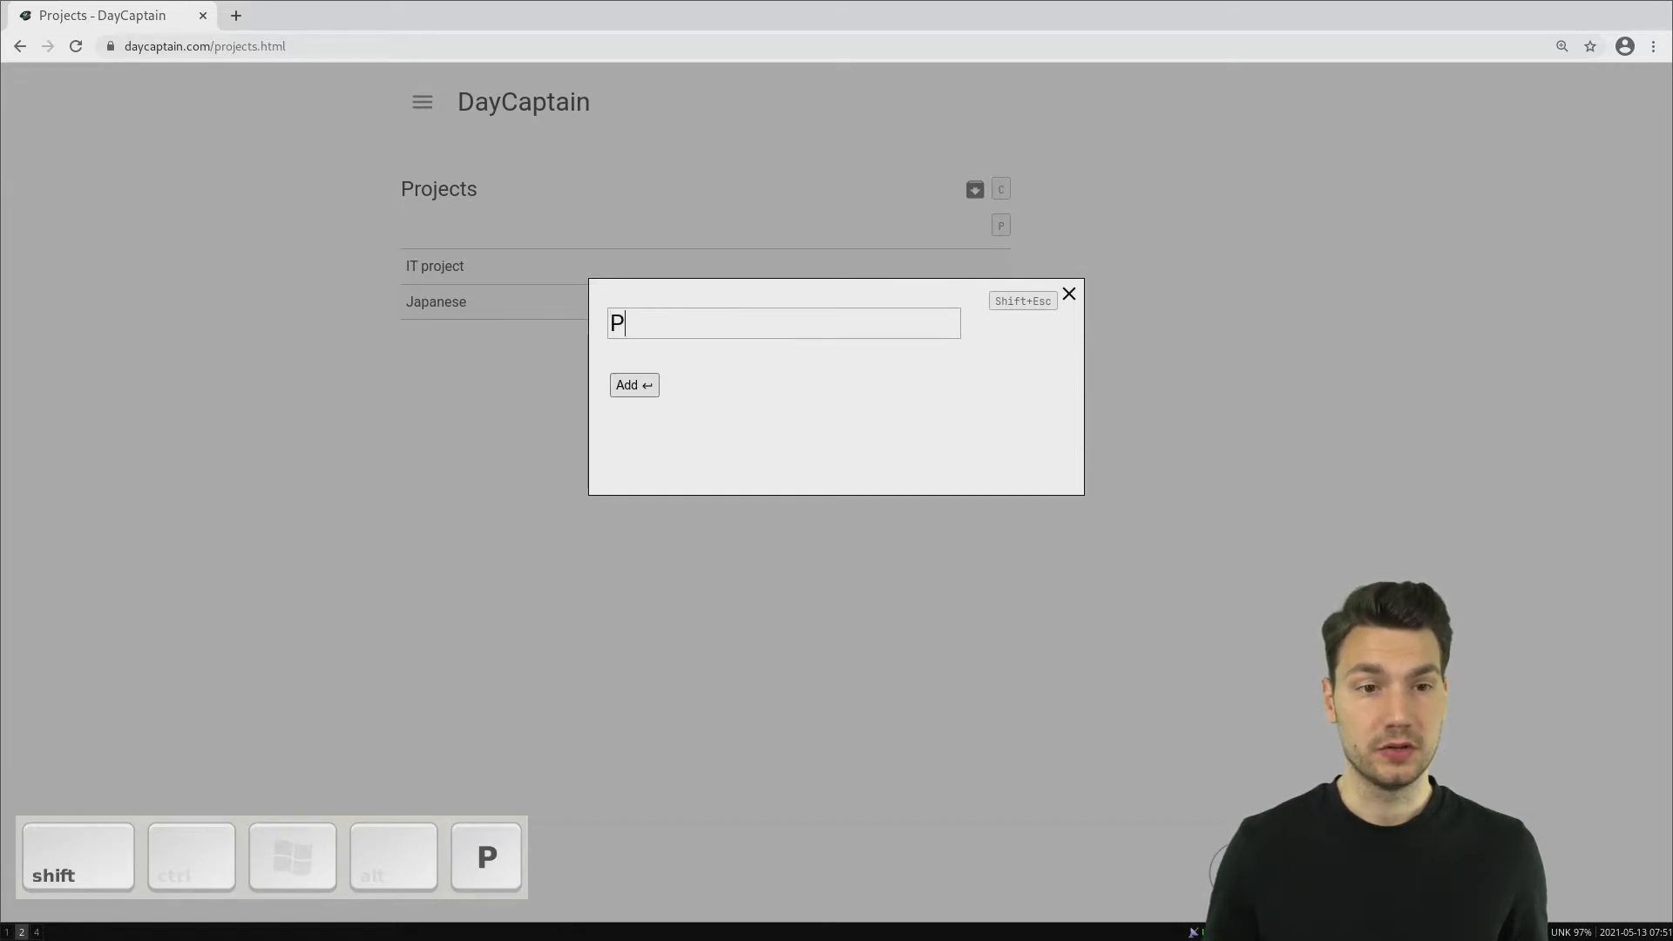
{"action": "type", "text": "ush-up chal"}
{"action": "key", "text": "BackSpace"}
{"action": "type", "text": "allenge"}
{"action": "key", "text": "Return"}
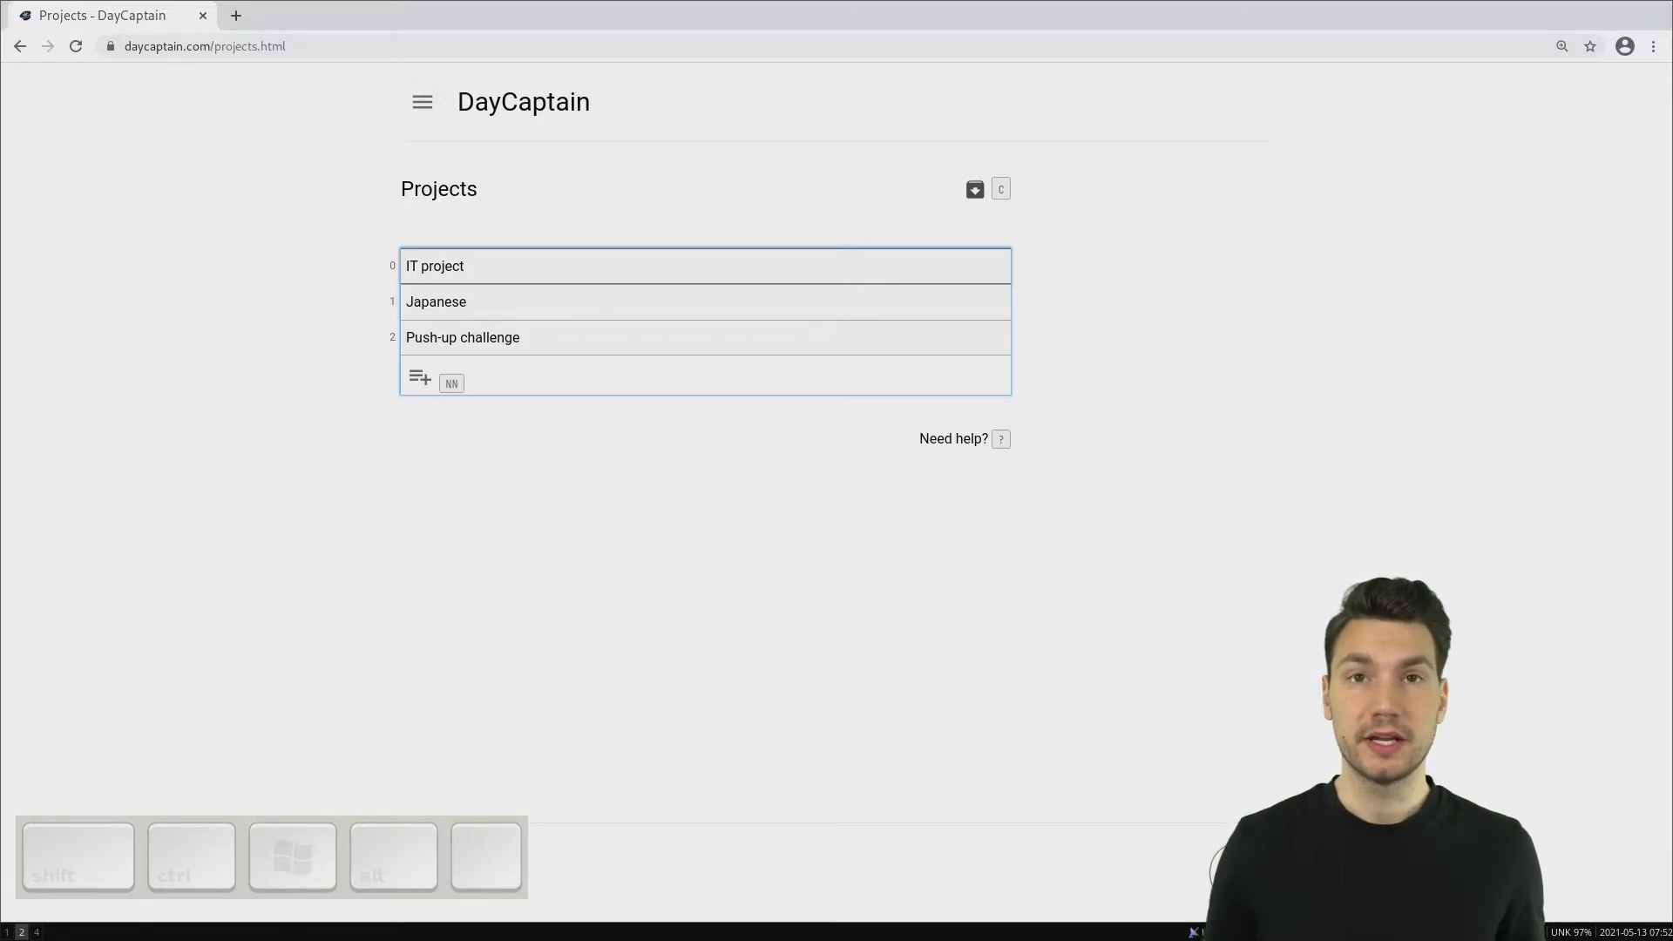
- Assign the IT area to the project "IT project"
{"action": "key", "text": "e"}
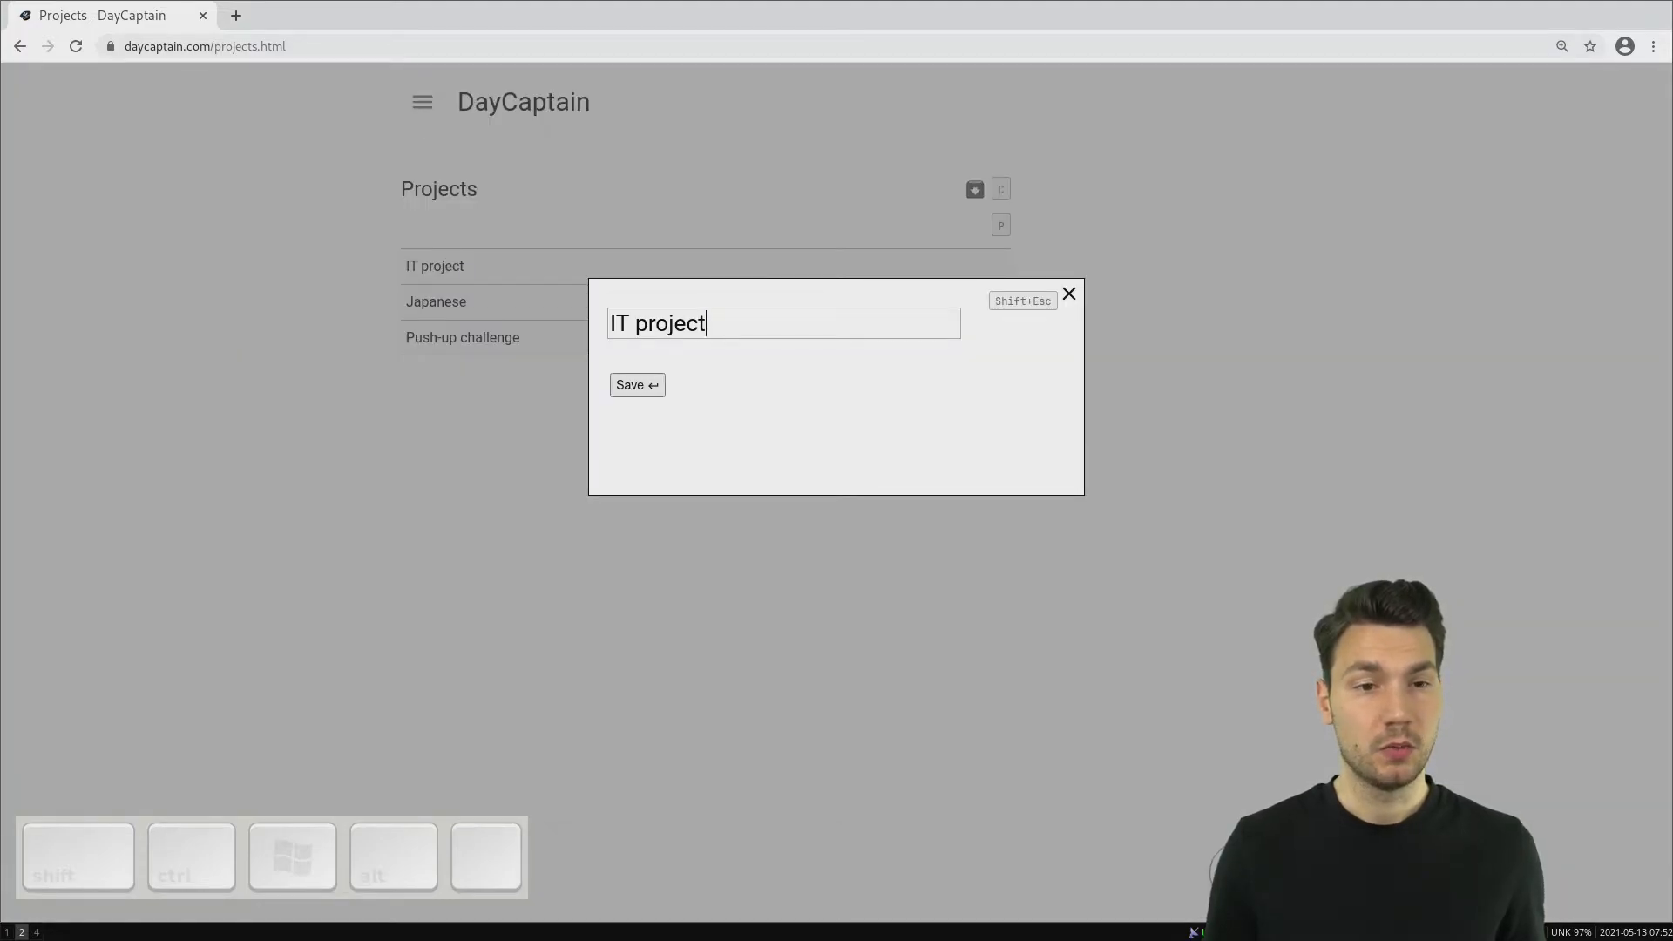
{"action": "key", "text": "shift+Escape"}
{"action": "key", "text": "b"}
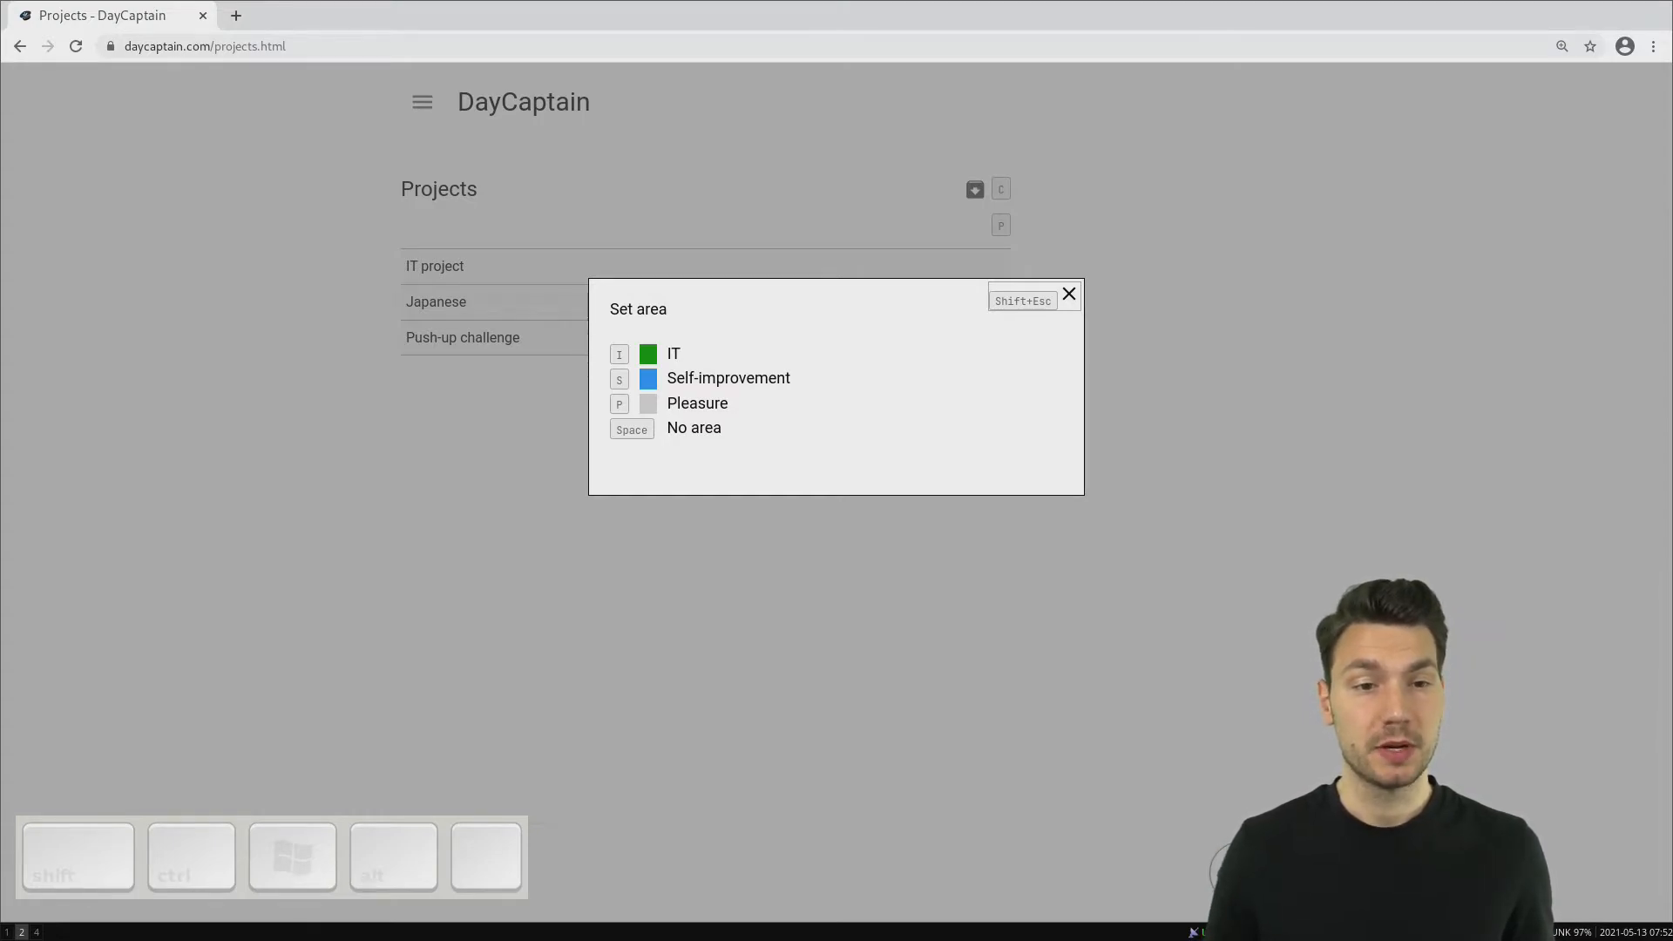
{"action": "key", "text": "i"}
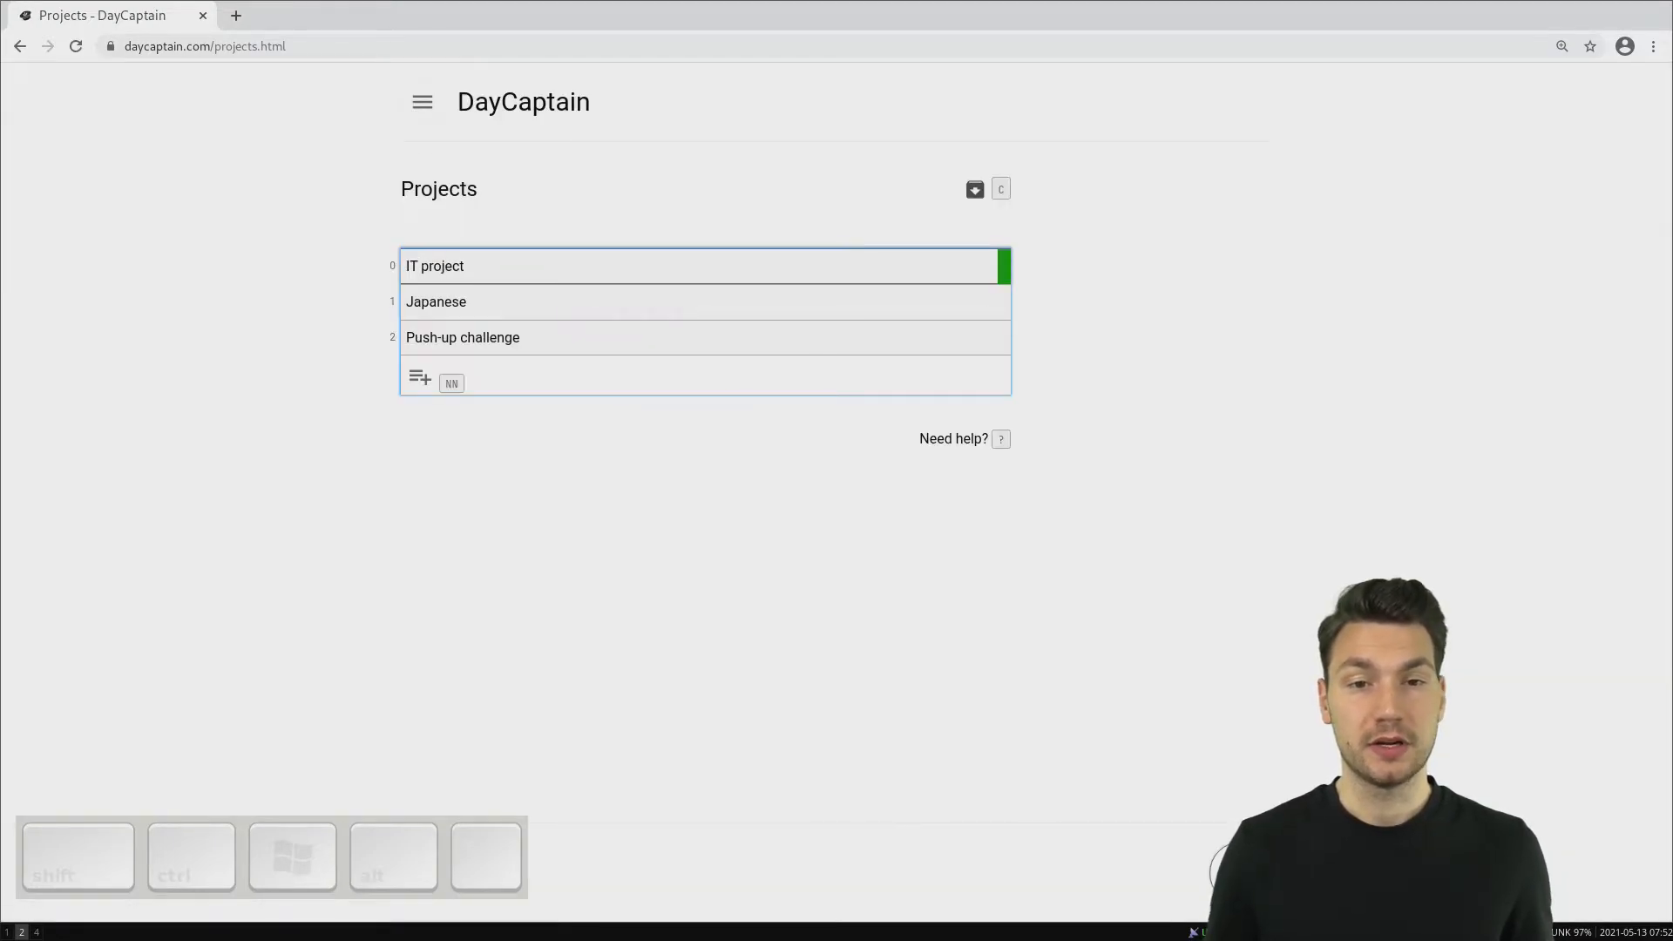
- Assign the Self-improvement area to both the Japanese and Push-up challenge projects
{"action": "key", "text": "b"}
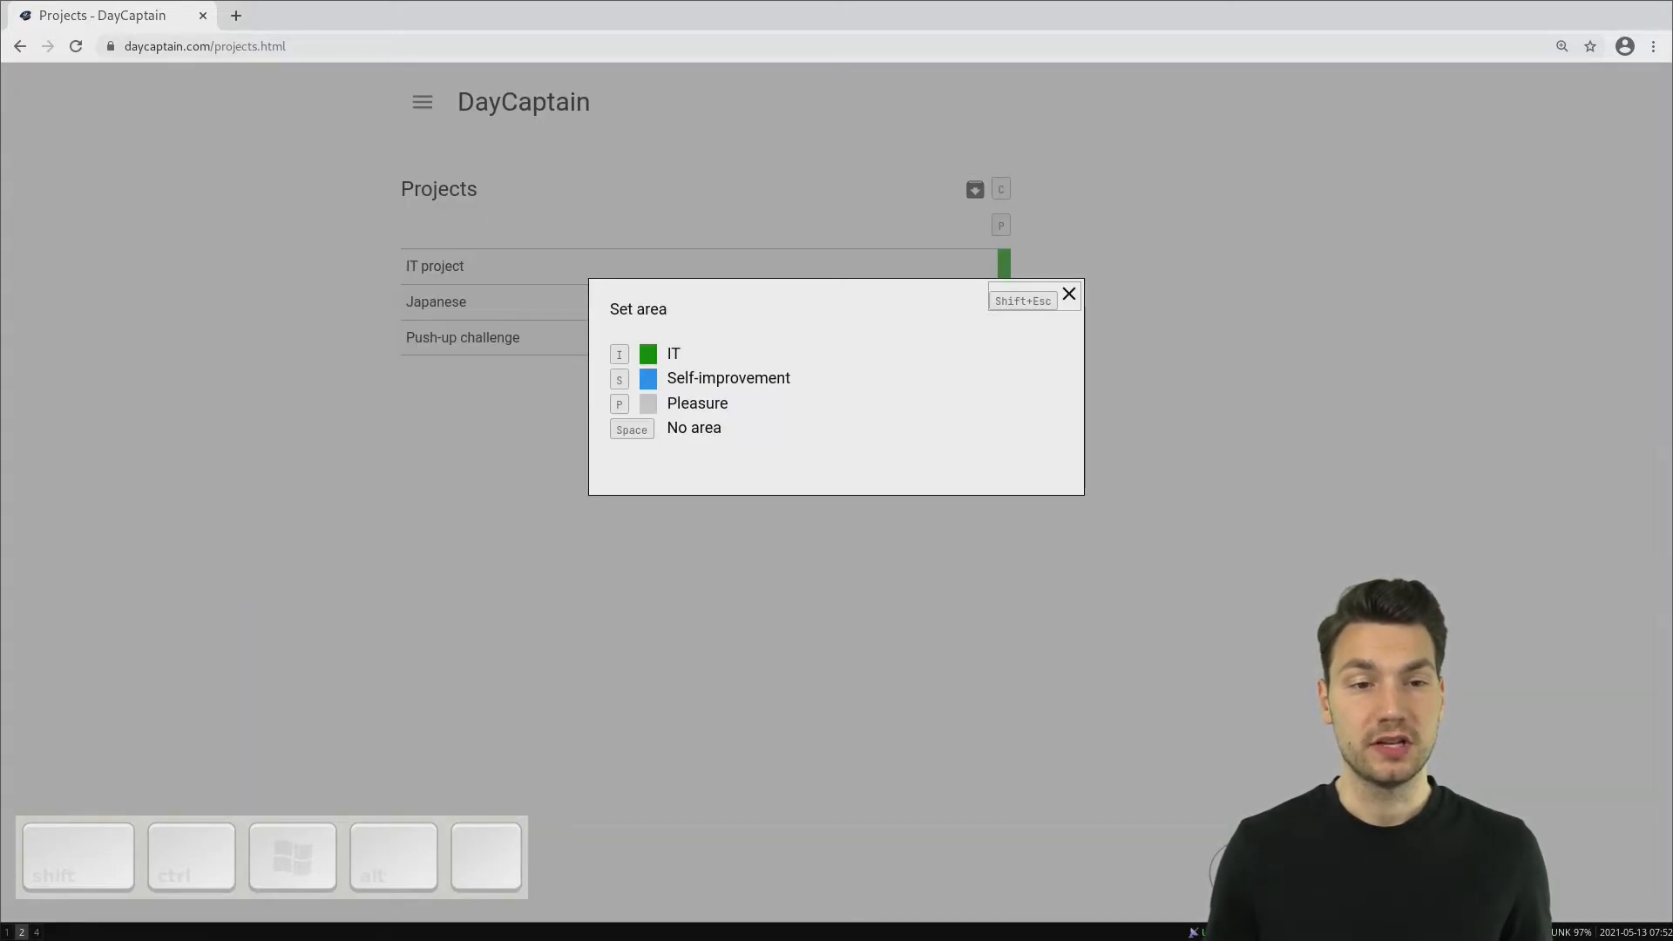
{"action": "key", "text": "s"}
{"action": "key", "text": "j"}
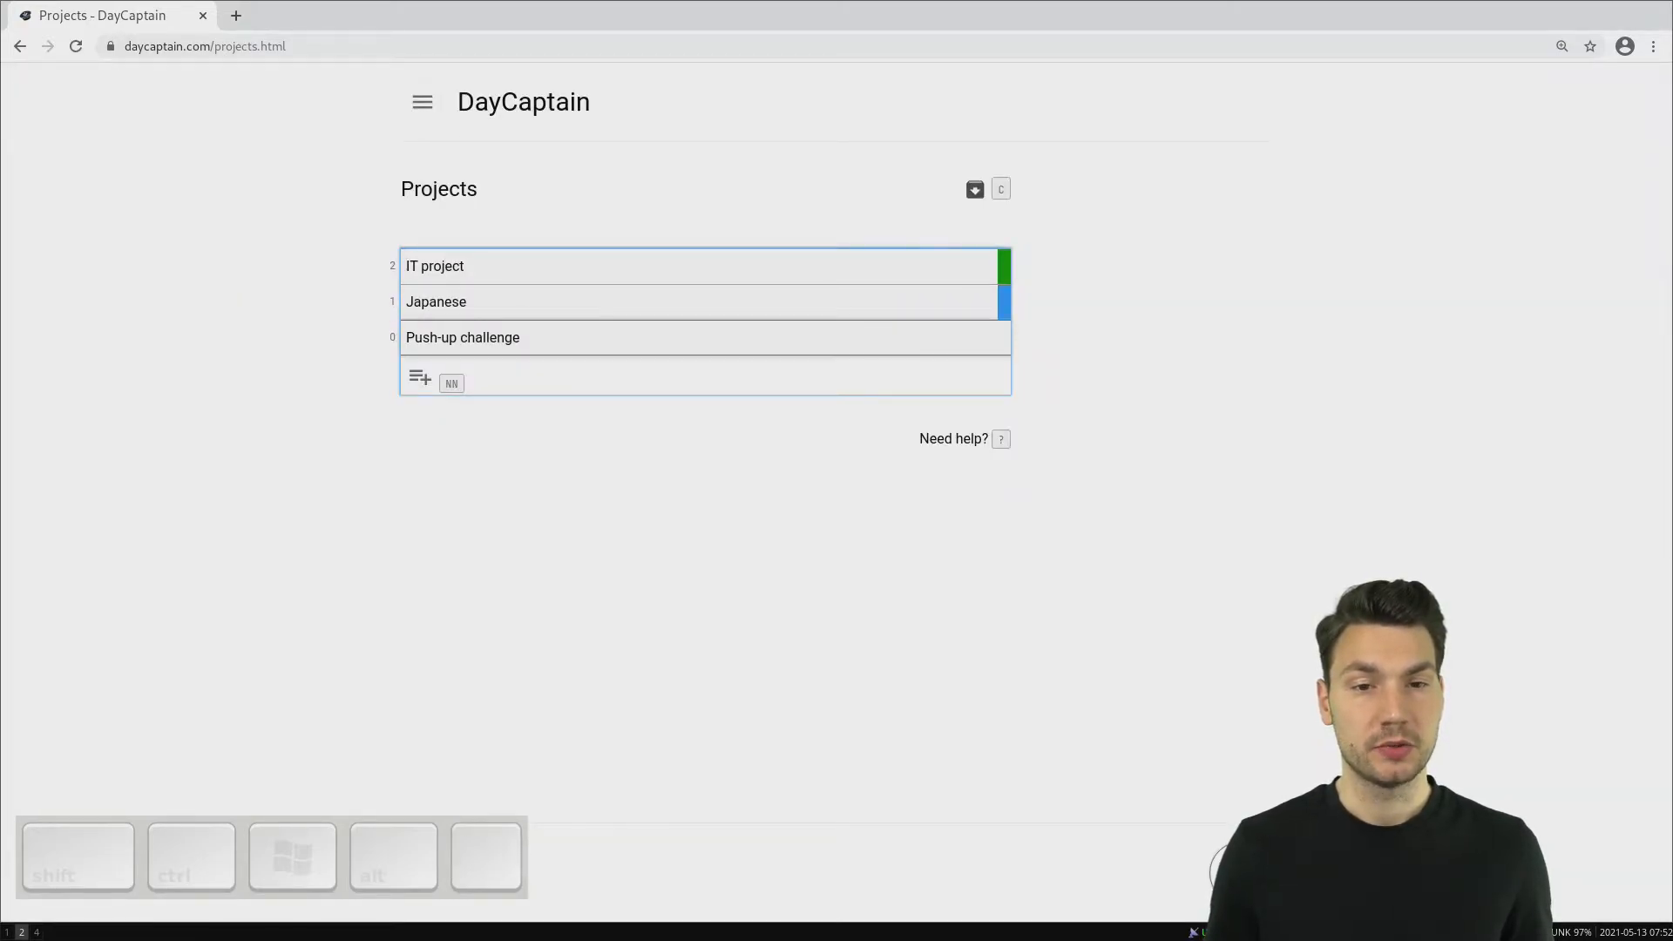
{"action": "key", "text": "b"}
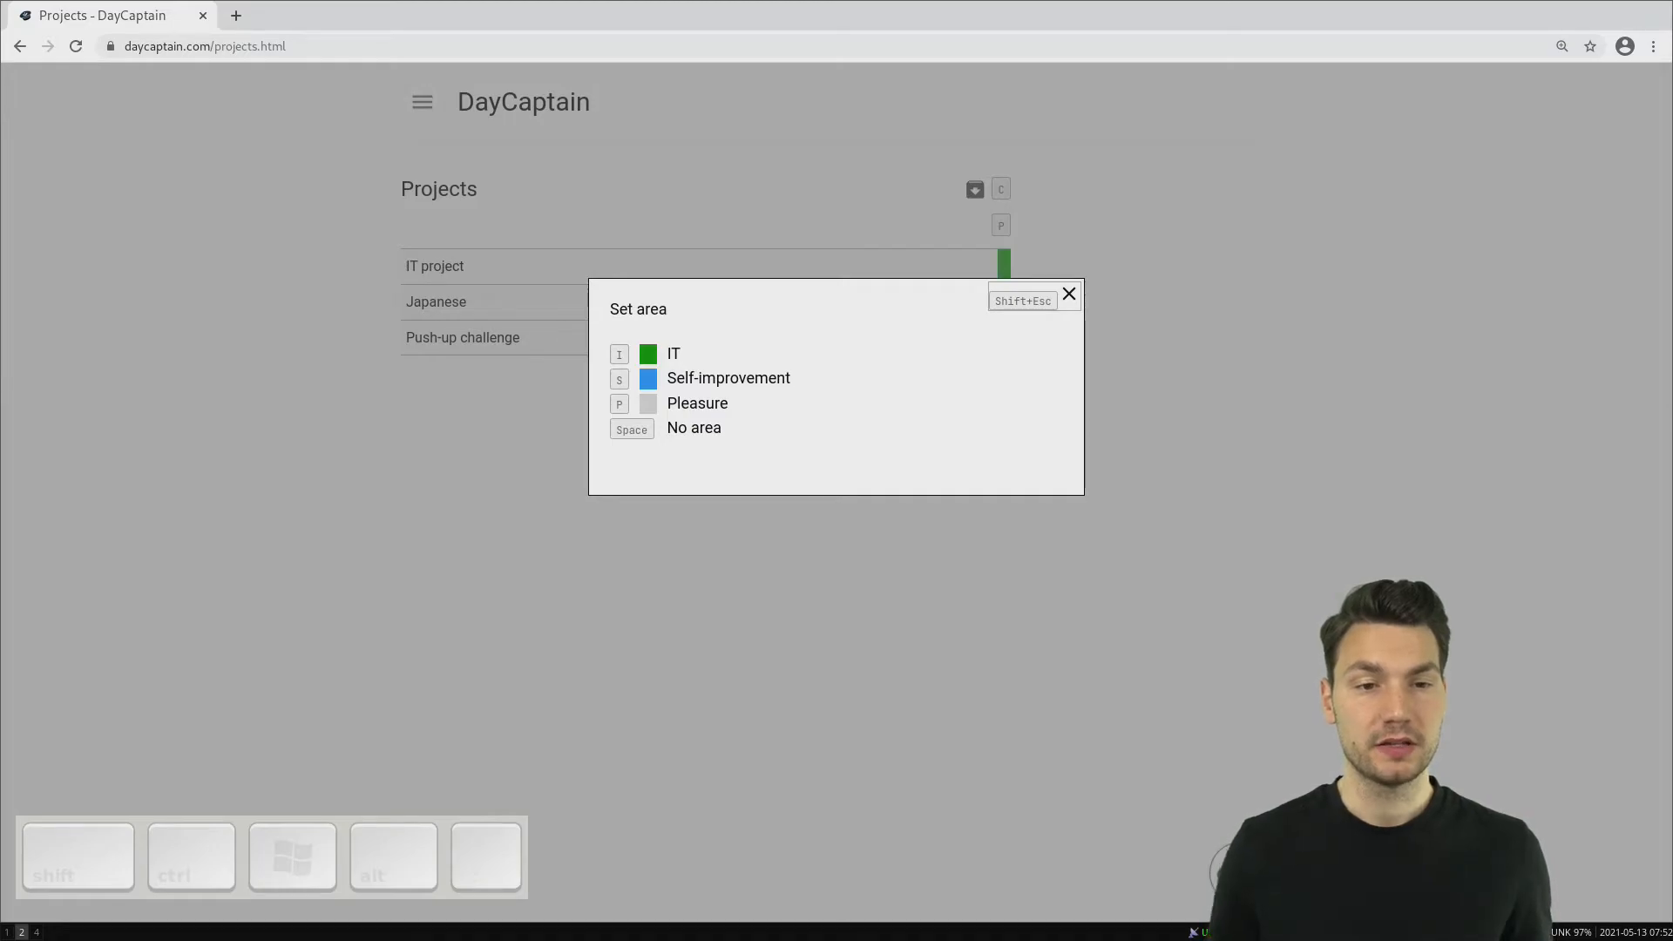
{"action": "key", "text": "s"}
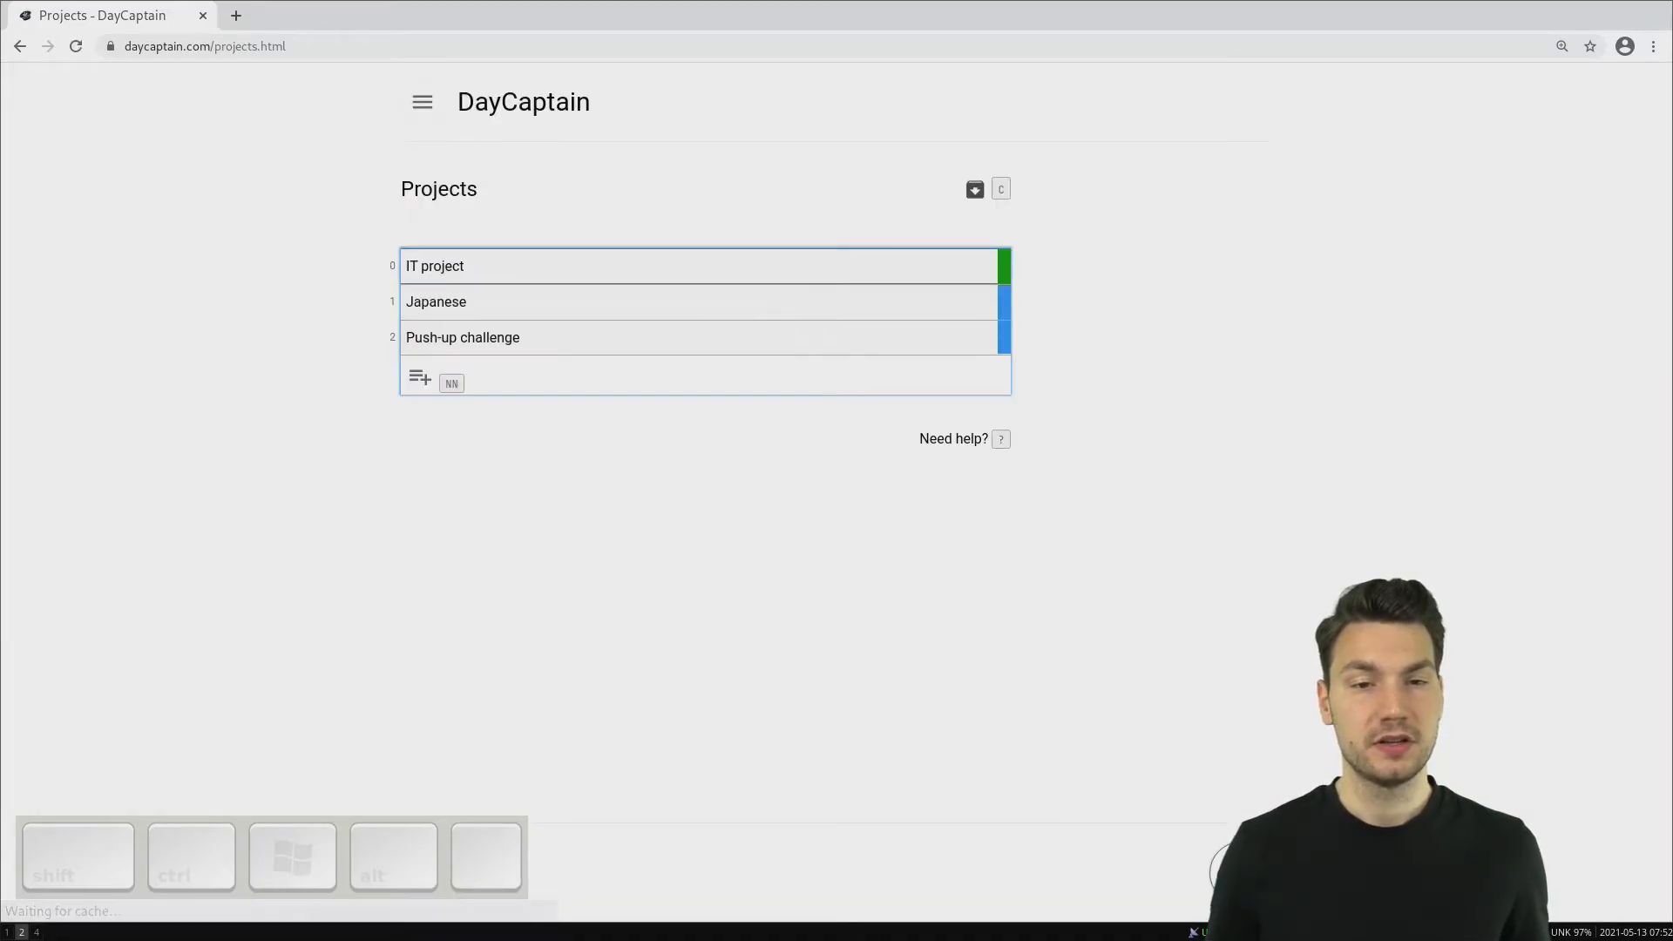
- Return to the day view and assign the task "Work on IT project" to the project "IT project"
{"action": "key", "text": "g"}
{"action": "key", "text": "d"}
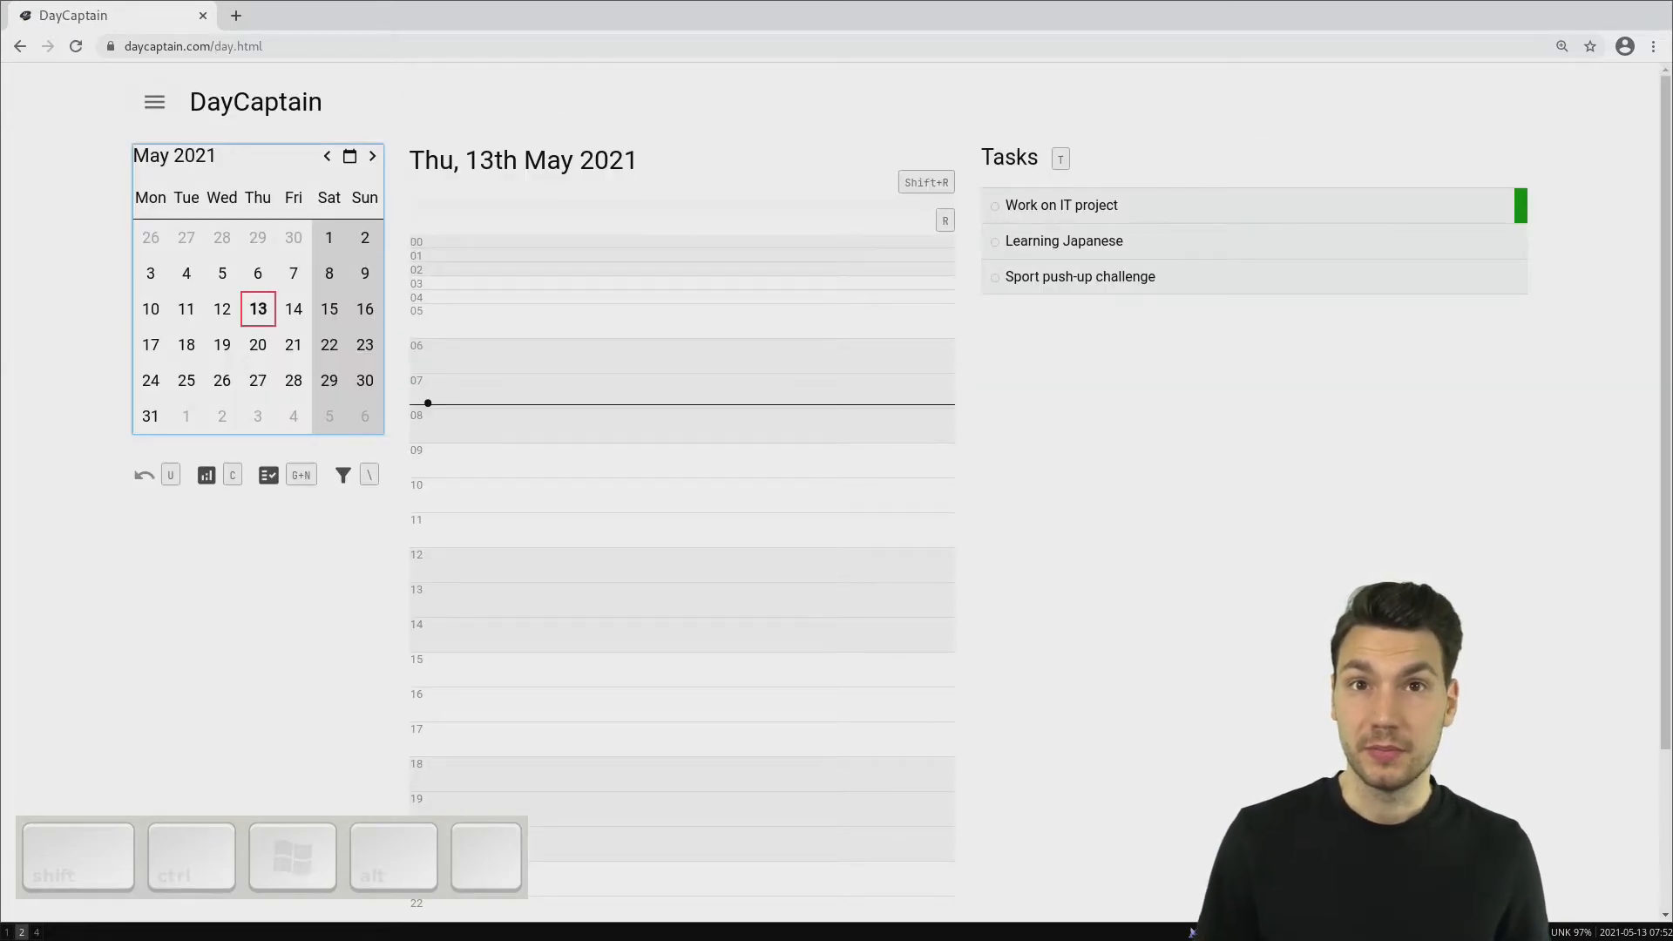
{"action": "key", "text": "t"}
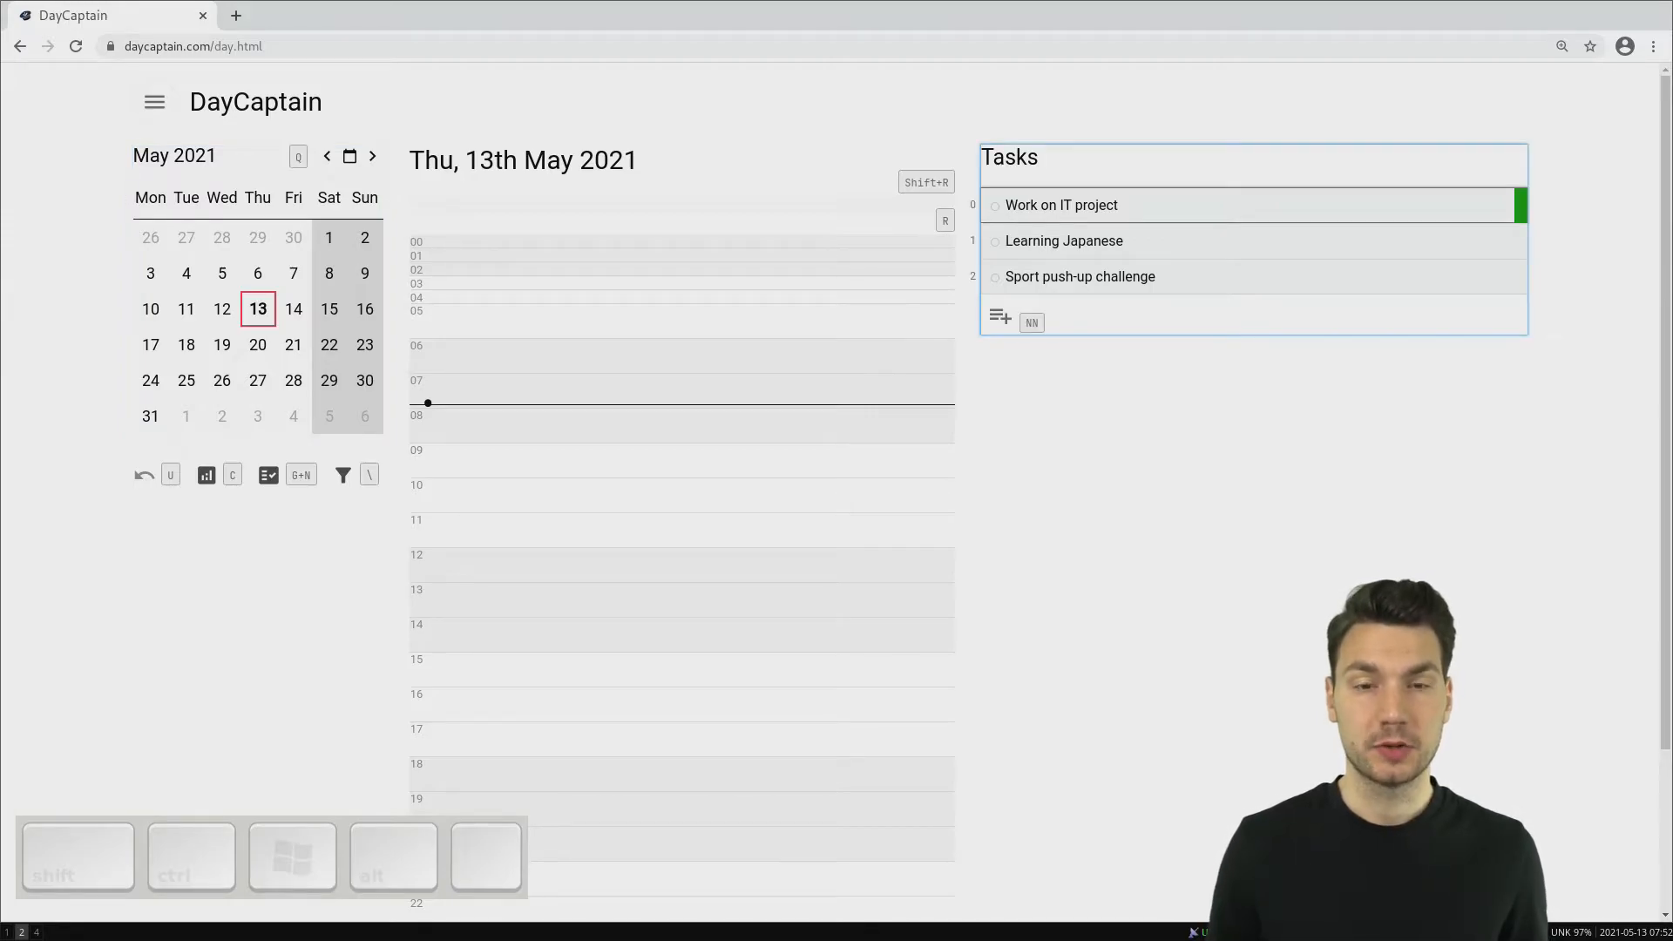
{"action": "key", "text": "e"}
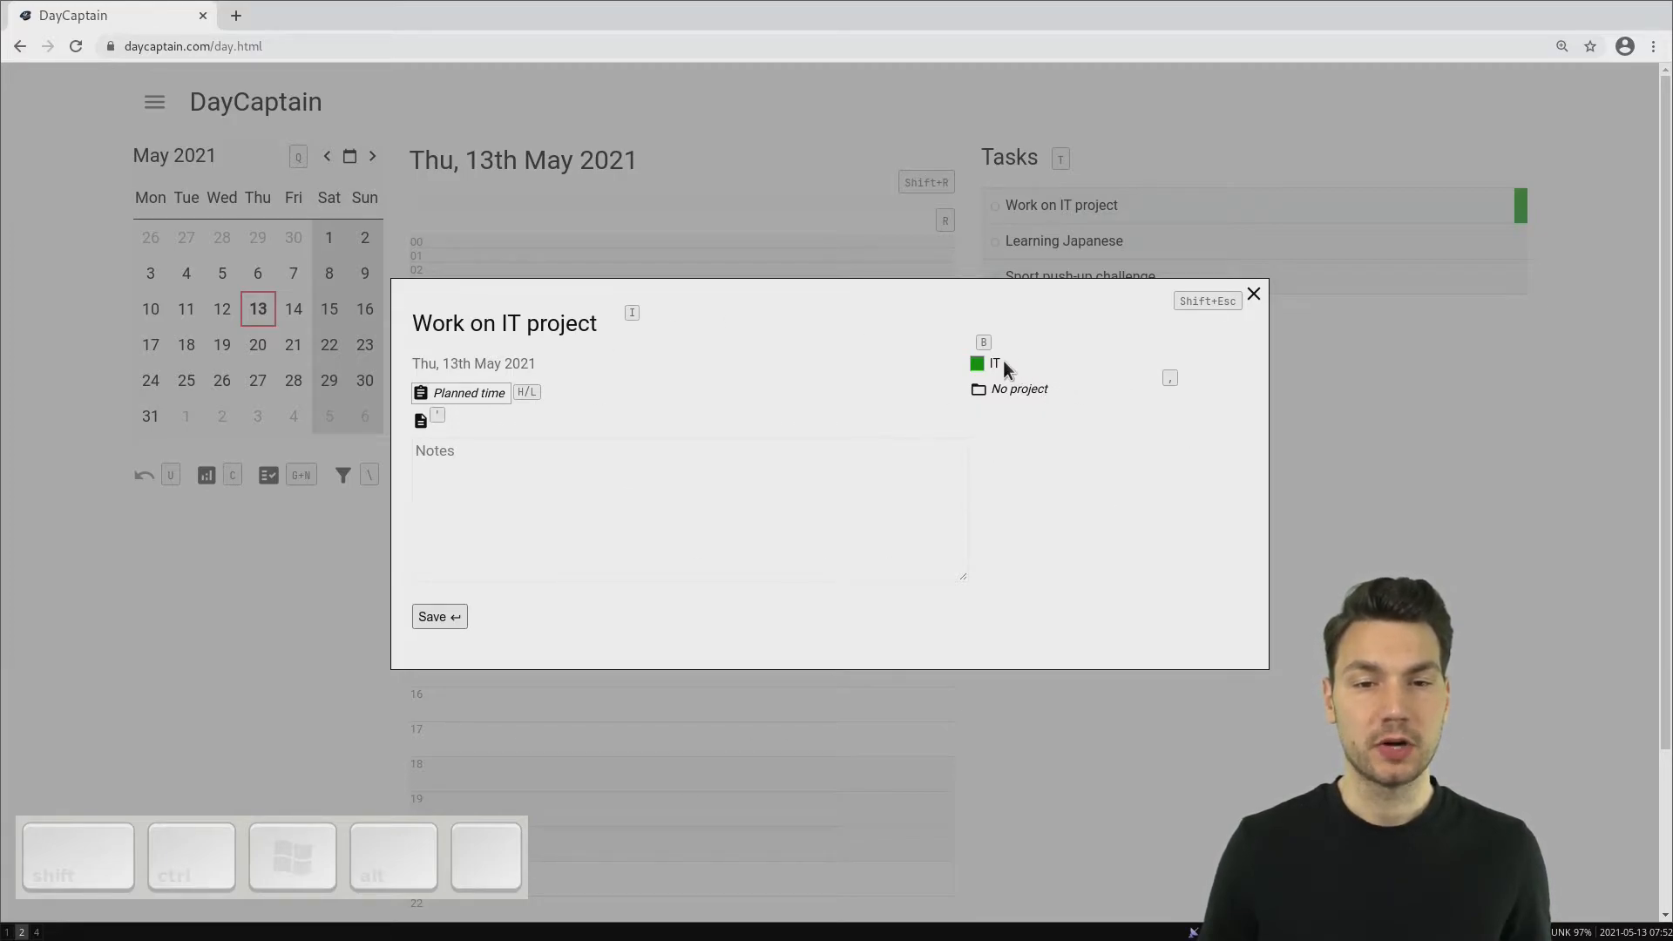
{"action": "key", "text": "comma"}
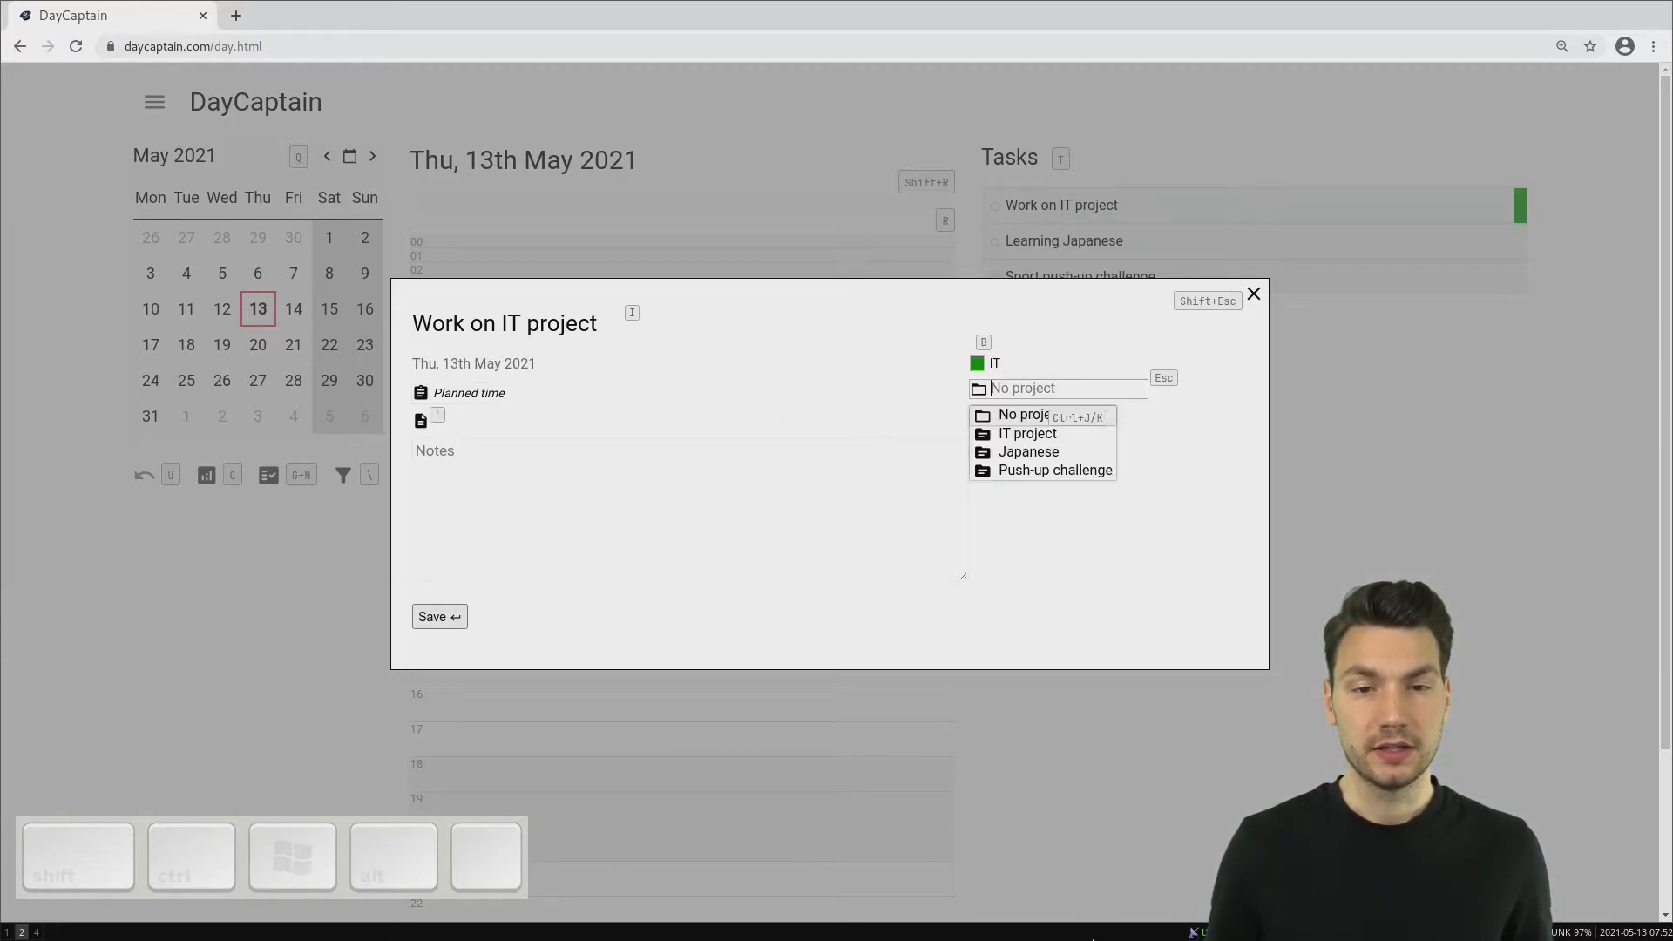
{"action": "key", "text": "ctrl+j"}
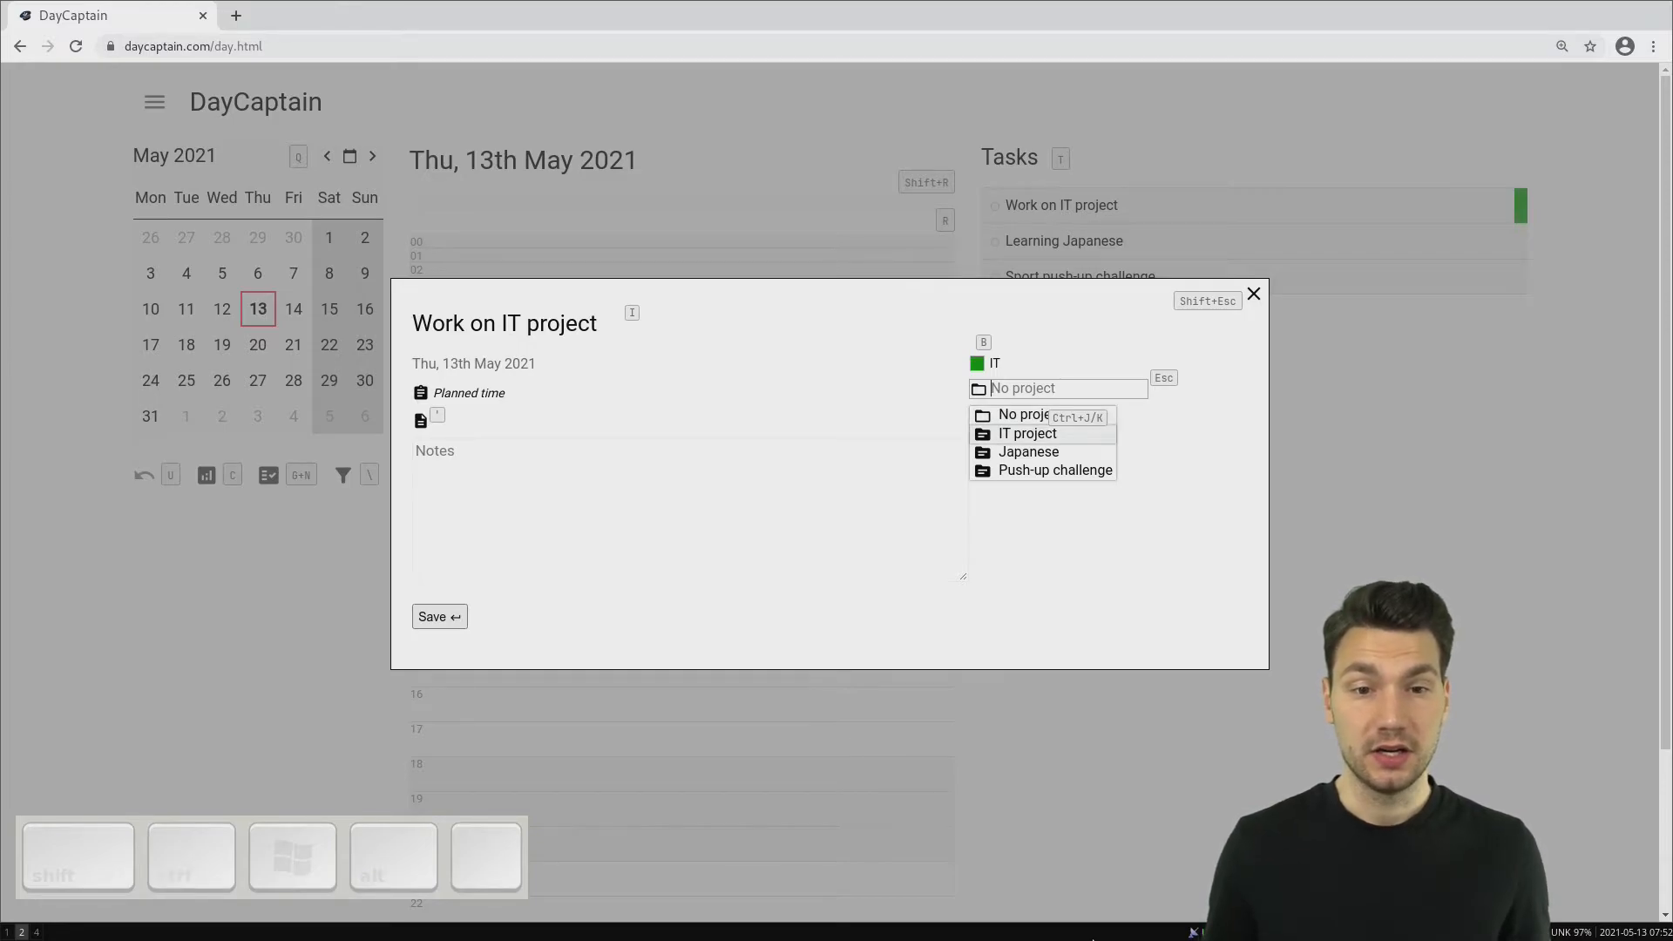
{"action": "key", "text": "Return"}
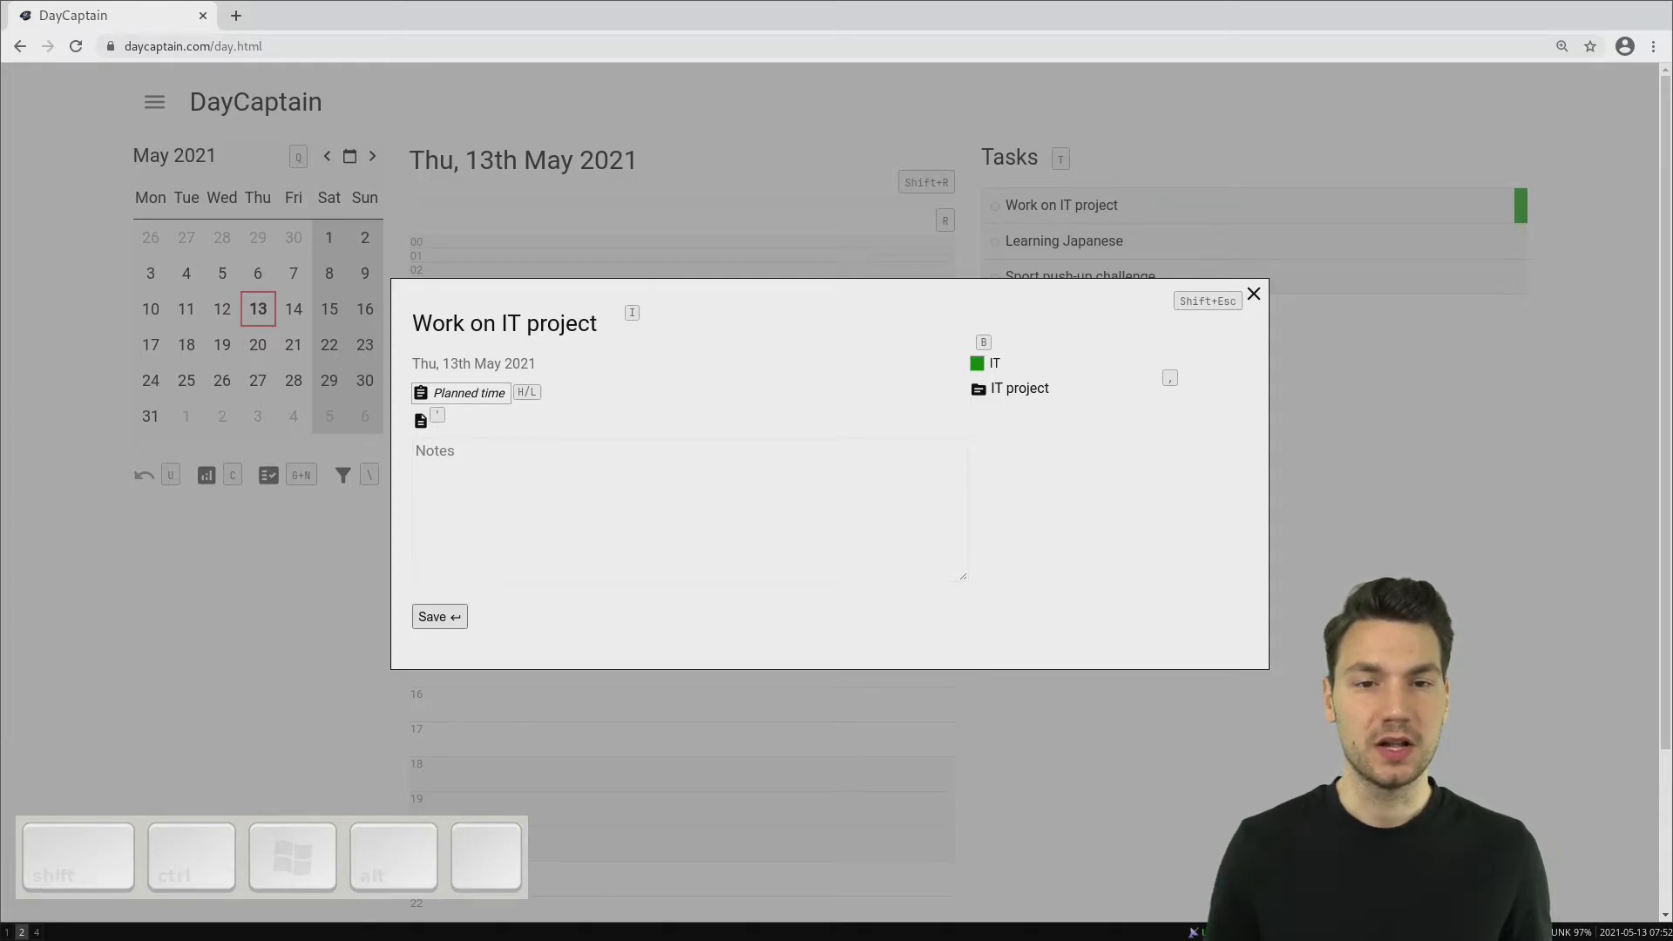
{"action": "key", "text": "Escape"}
- Assign the task "Learning Japanese" to the Japanese project and save it
{"action": "key", "text": "j"}
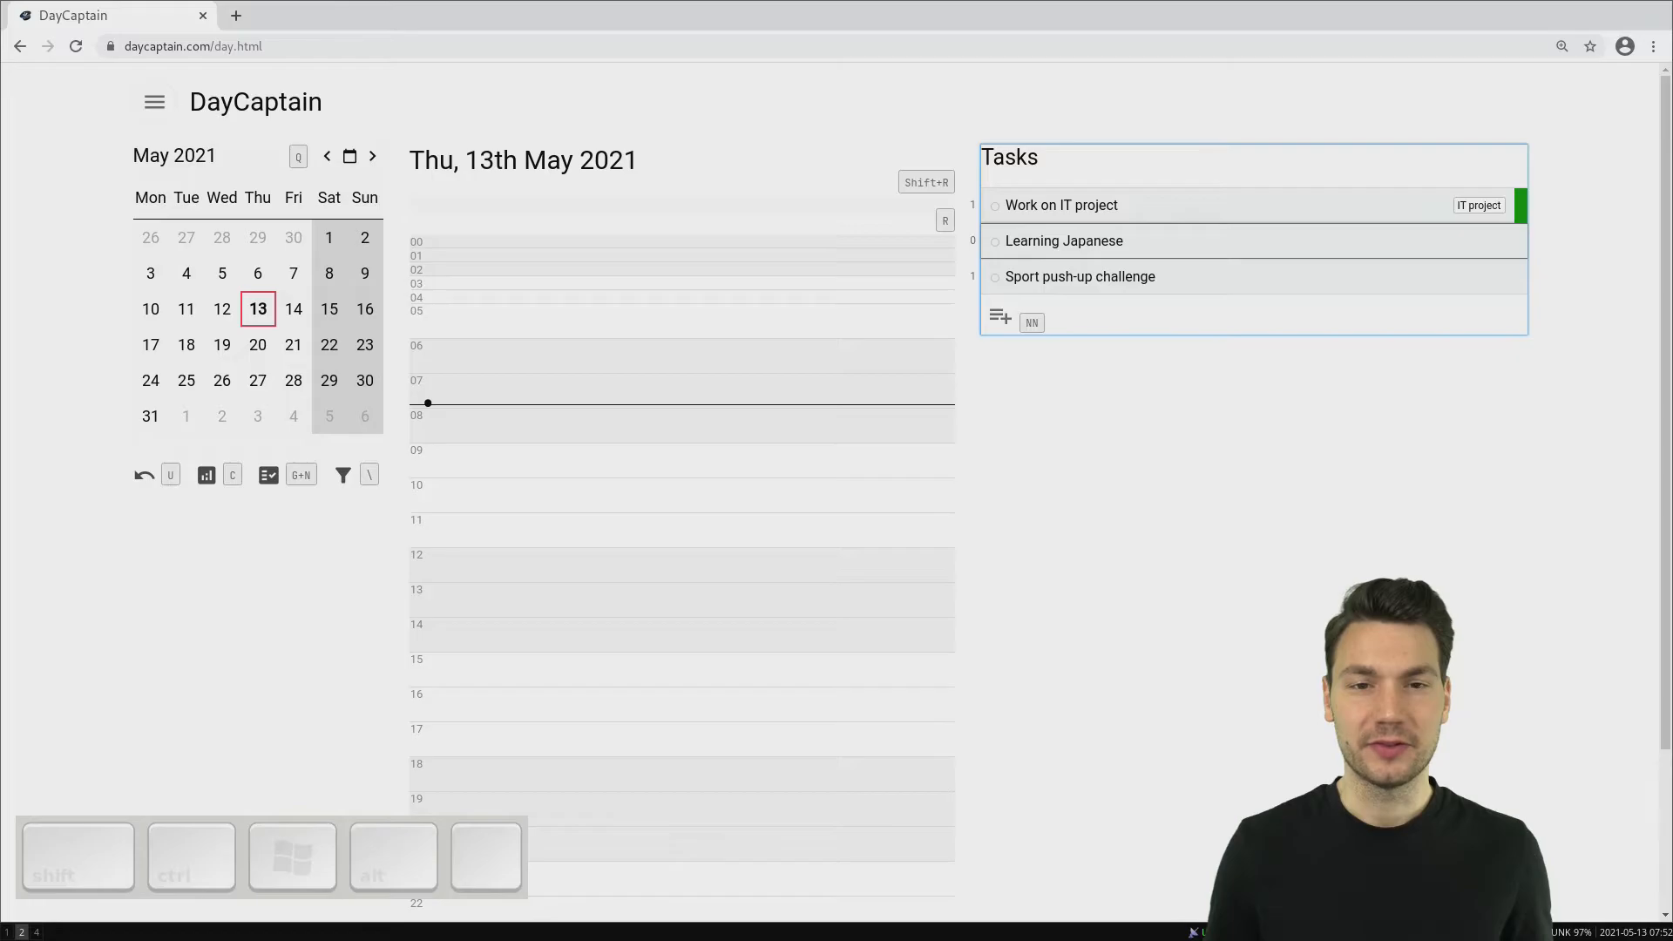
{"action": "key", "text": "Return"}
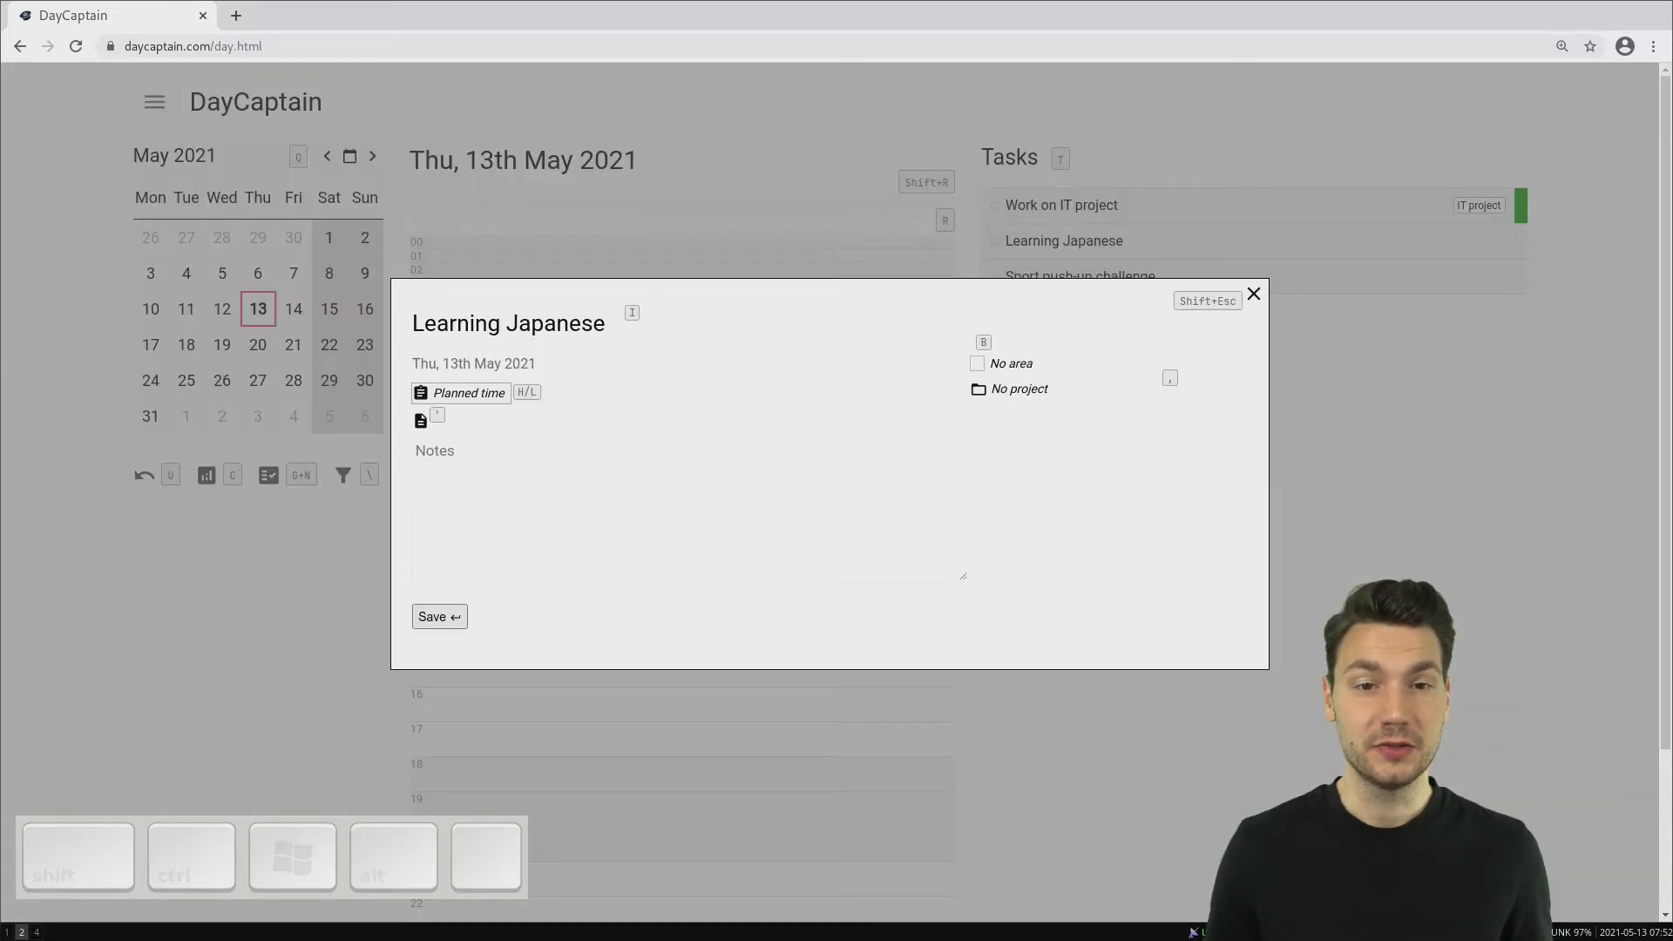
{"action": "key", "text": "comma"}
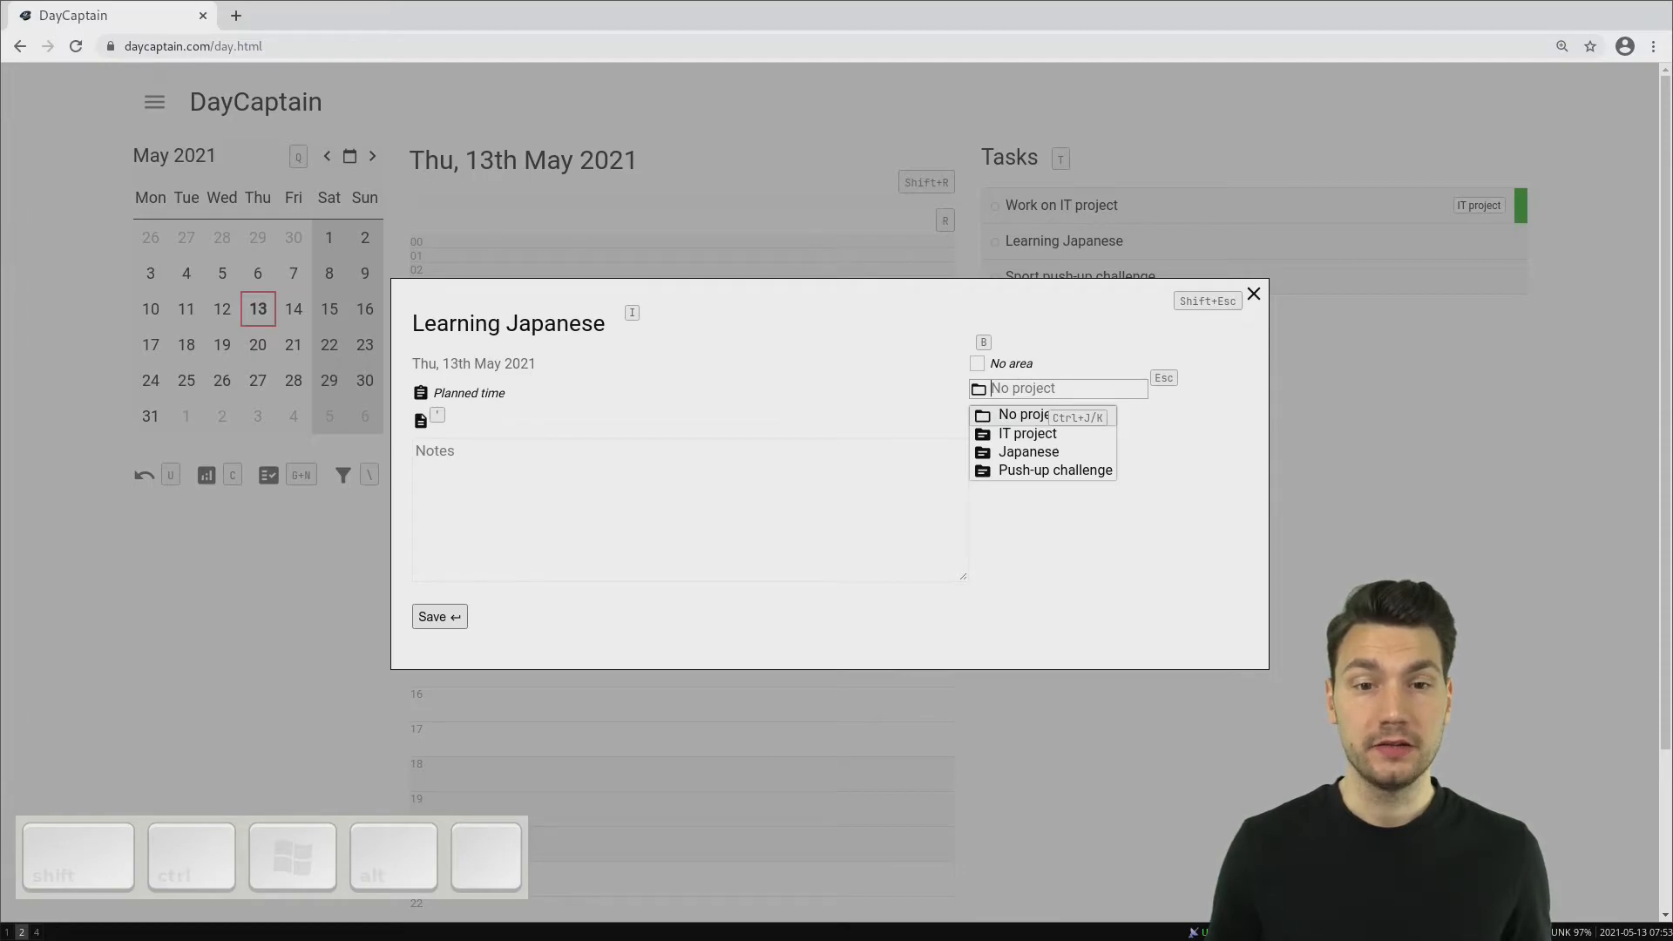
{"action": "type", "text": "japa"}
{"action": "key", "text": "ctrl+j"}
{"action": "key", "text": "ctrl+k"}
{"action": "key", "text": "ctrl+j"}
{"action": "key", "text": "ctrl+k"}
{"action": "key", "text": "ctrl+j"}
{"action": "key", "text": "Return"}
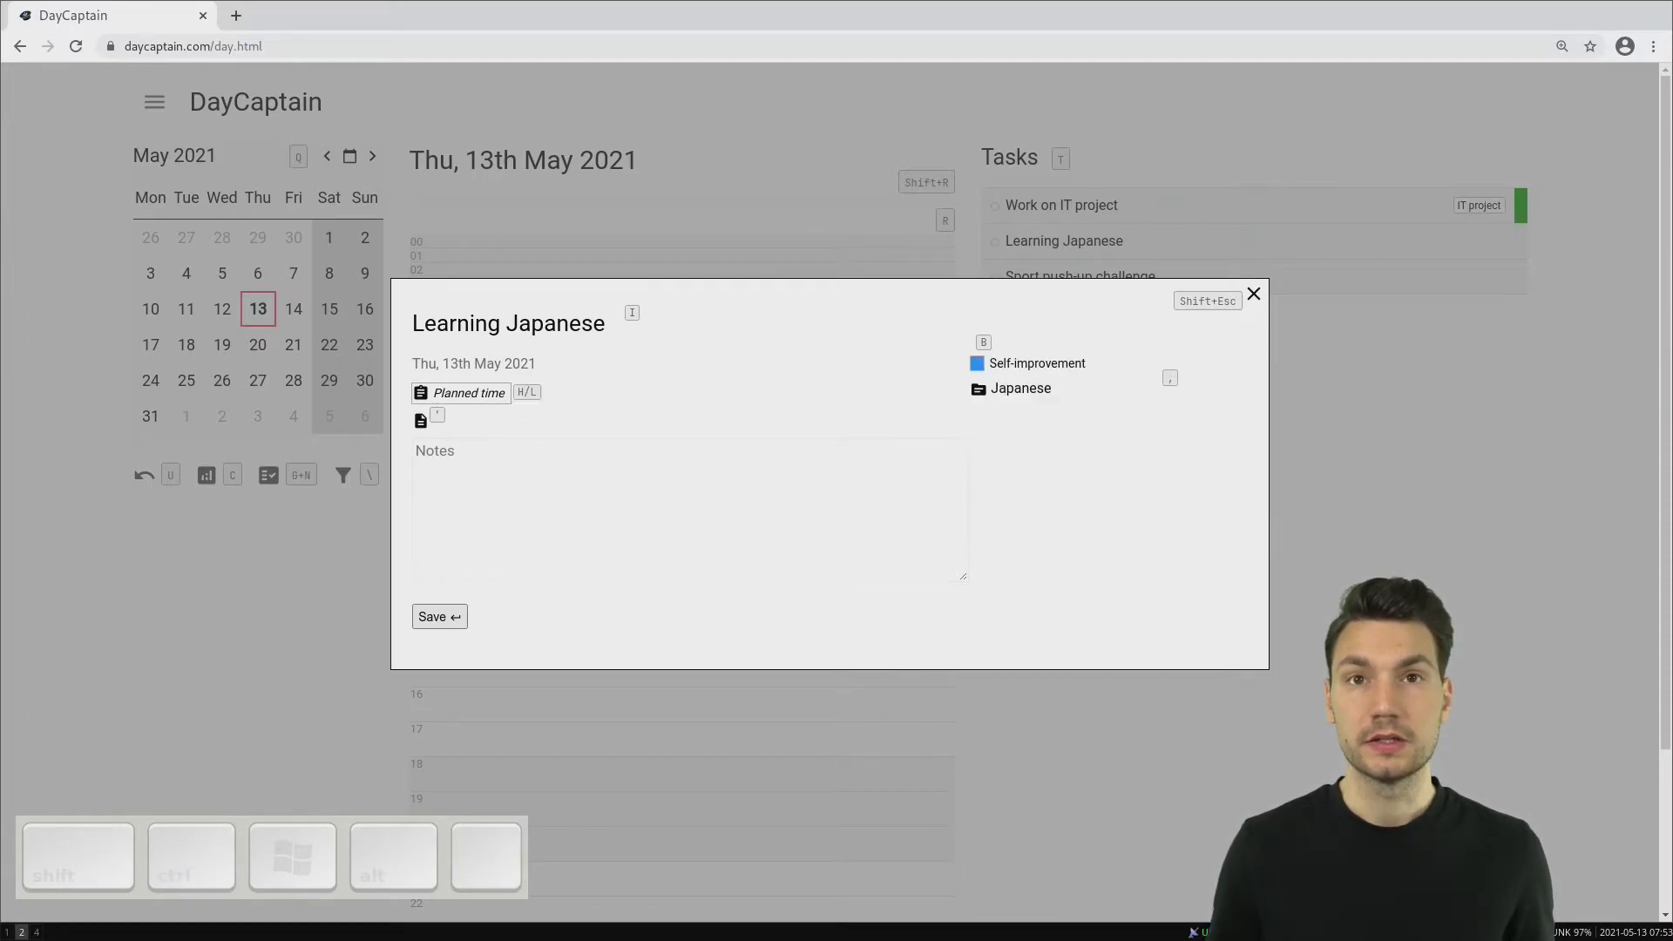
{"action": "key", "text": "Return"}
- Assign the task "Sport push-up challenge" to the Push-up challenge project
{"action": "key", "text": "comma"}
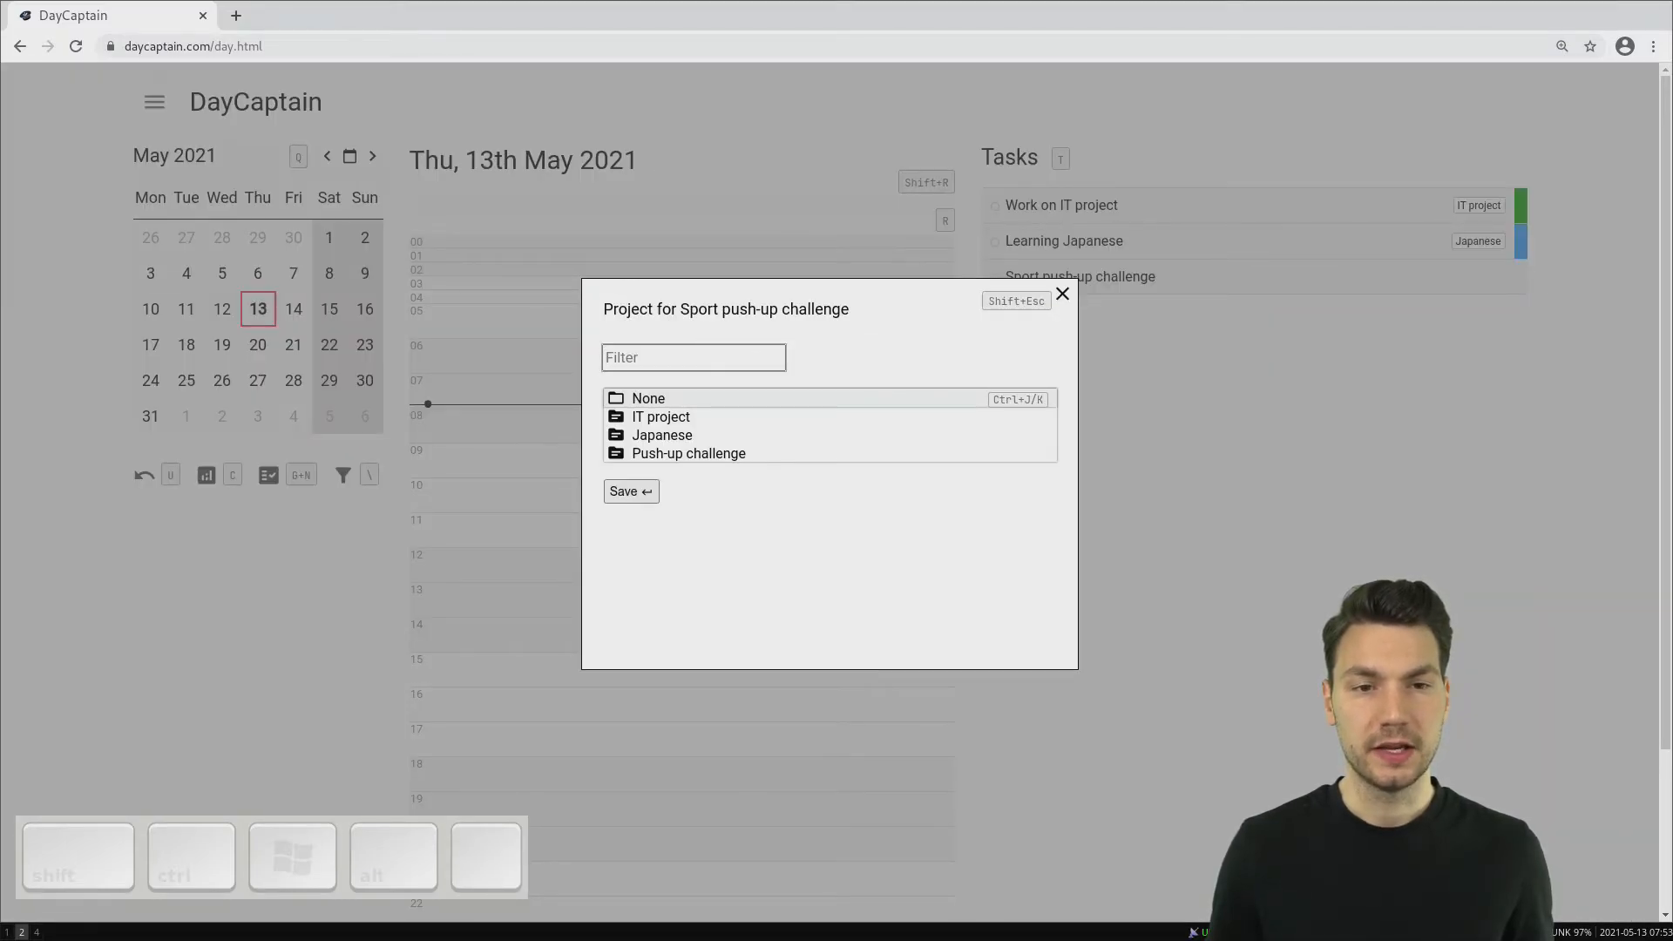
{"action": "key", "text": "ctrl+j"}
{"action": "key", "text": "ctrl+j"}
{"action": "key", "text": "ctrl+j"}
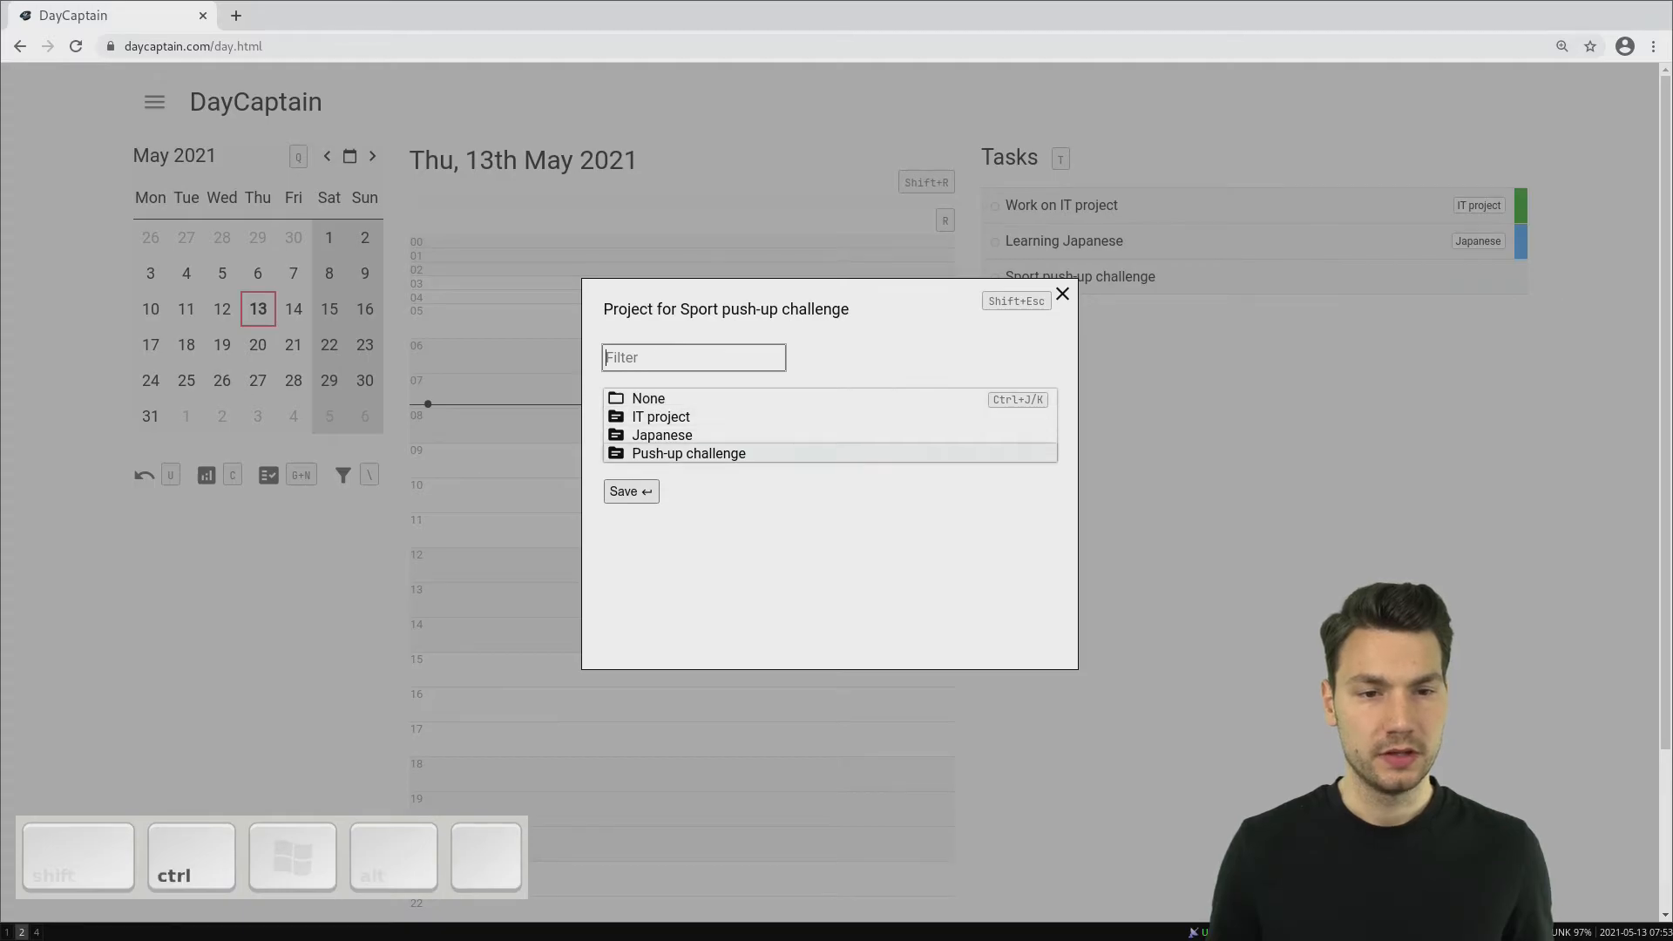
{"action": "key", "text": "Return"}
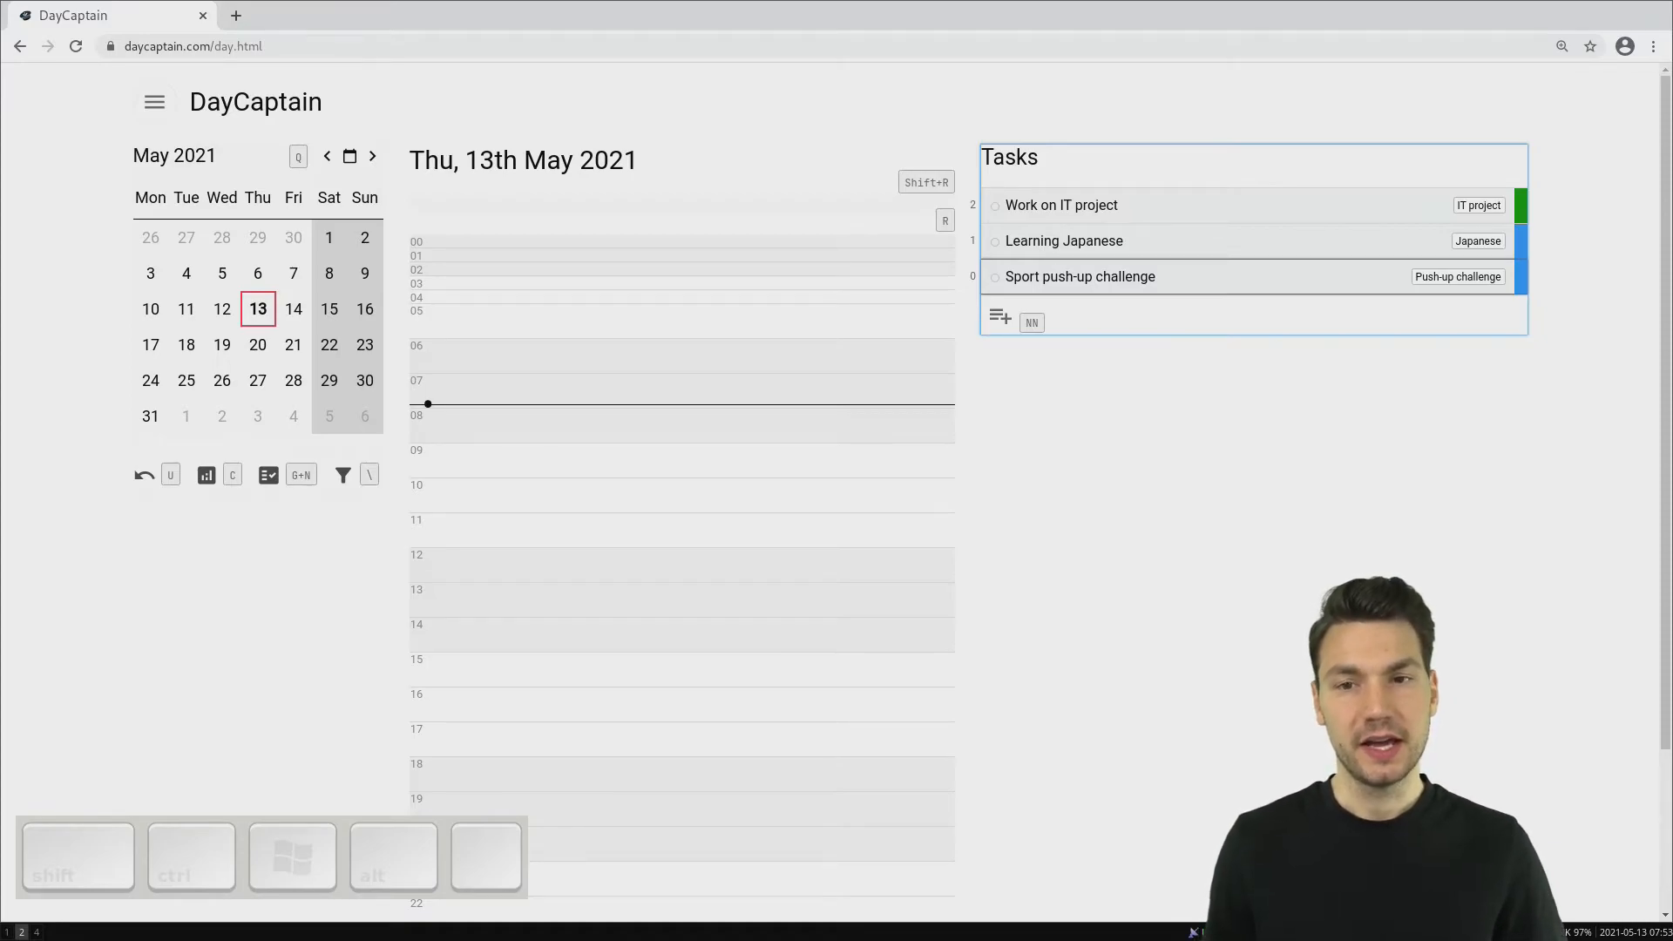
- Schedule the task "Work on IT project" in the day's timeline from 10:00 to 12:00
{"action": "key", "text": "k"}
{"action": "key", "text": "k"}
{"action": "key", "text": "n"}
{"action": "key", "text": "Escape"}
{"action": "key", "text": "j"}
{"action": "key", "text": "j"}
{"action": "key", "text": "j"}
{"action": "key", "text": "j"}
{"action": "key", "text": "d"}
{"action": "key", "text": "j"}
{"action": "key", "text": "Return"}
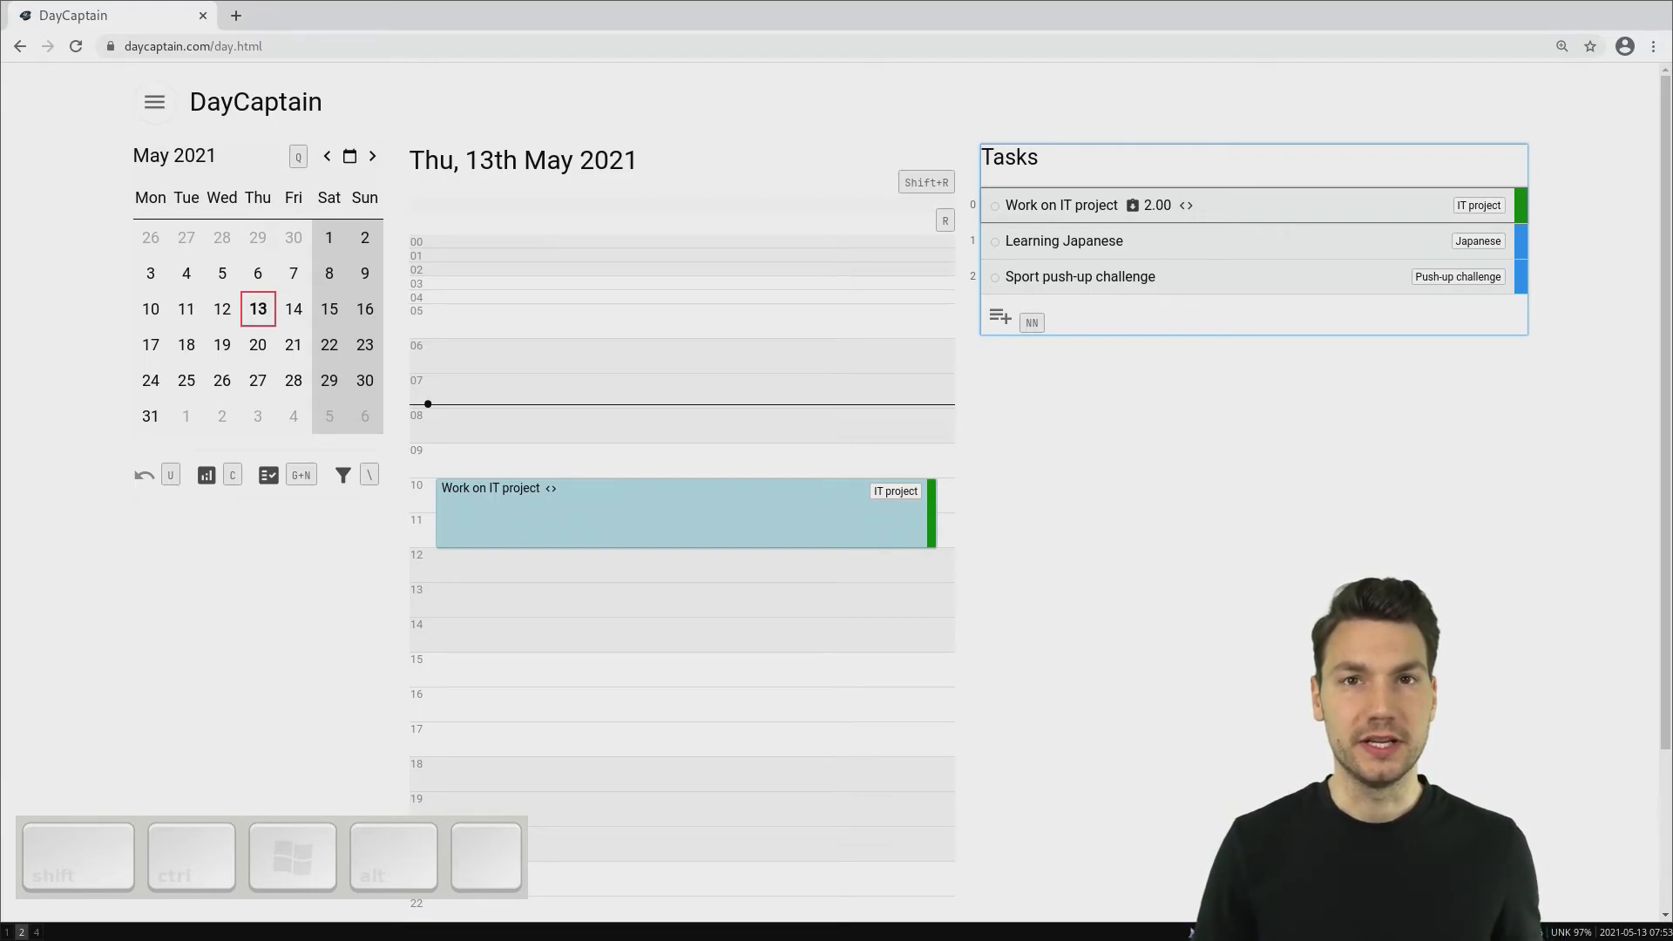
- Review the project list and open the areas page
{"action": "key", "text": "g"}
{"action": "key", "text": "p"}
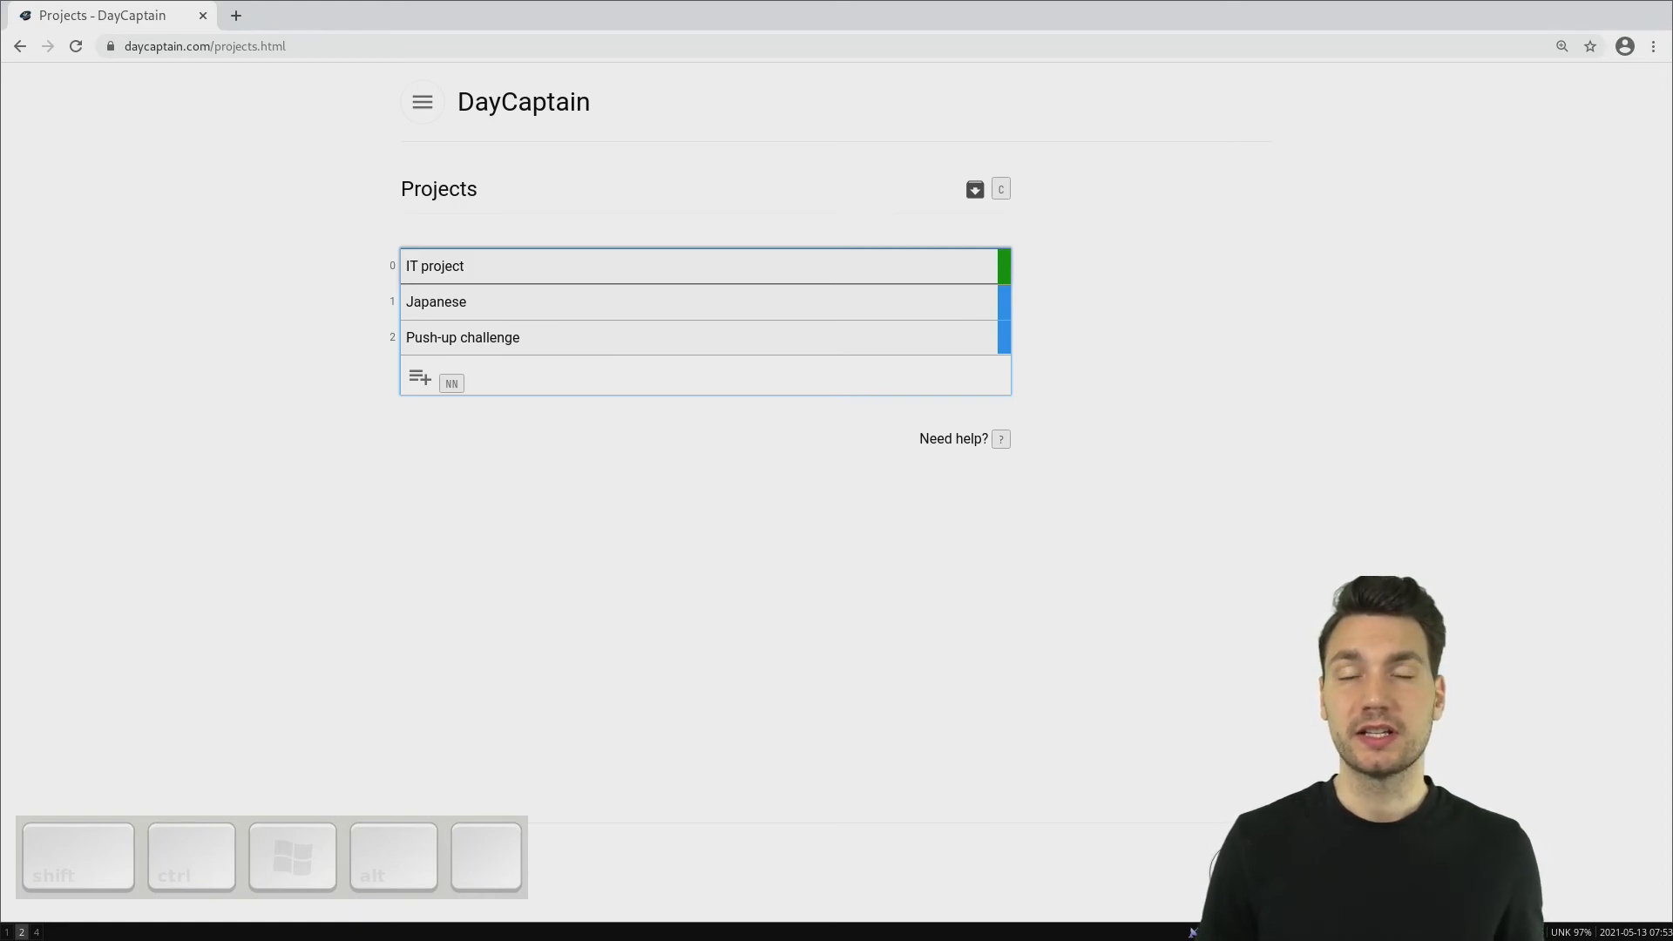
{"action": "key", "text": "g"}
{"action": "key", "text": "a"}
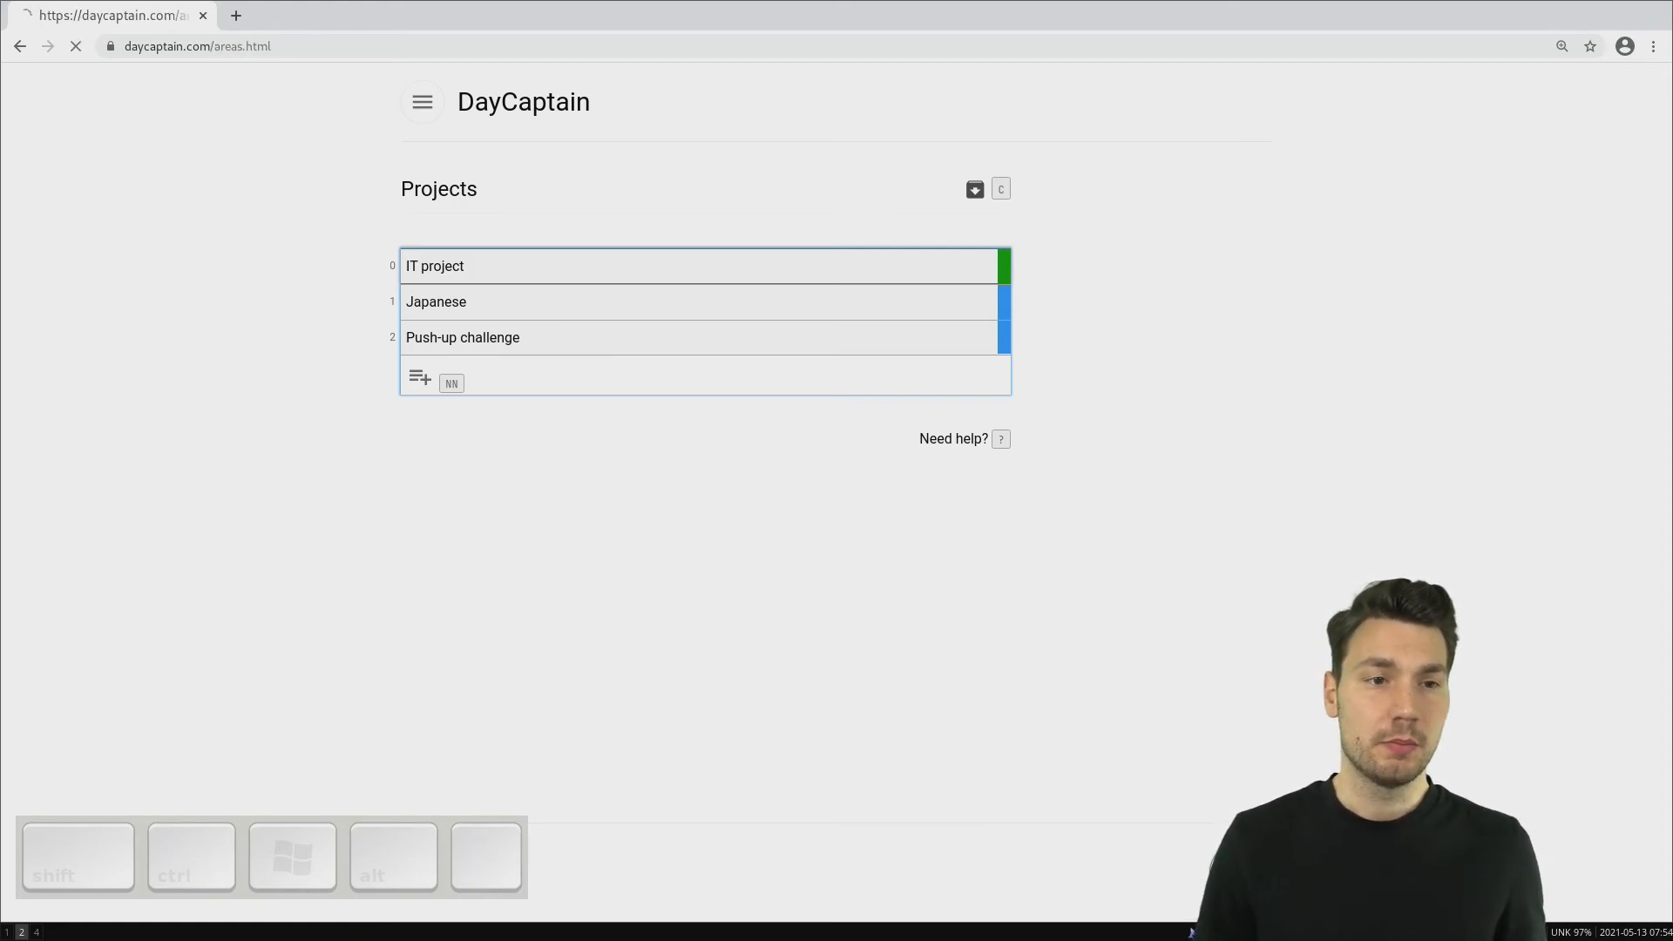